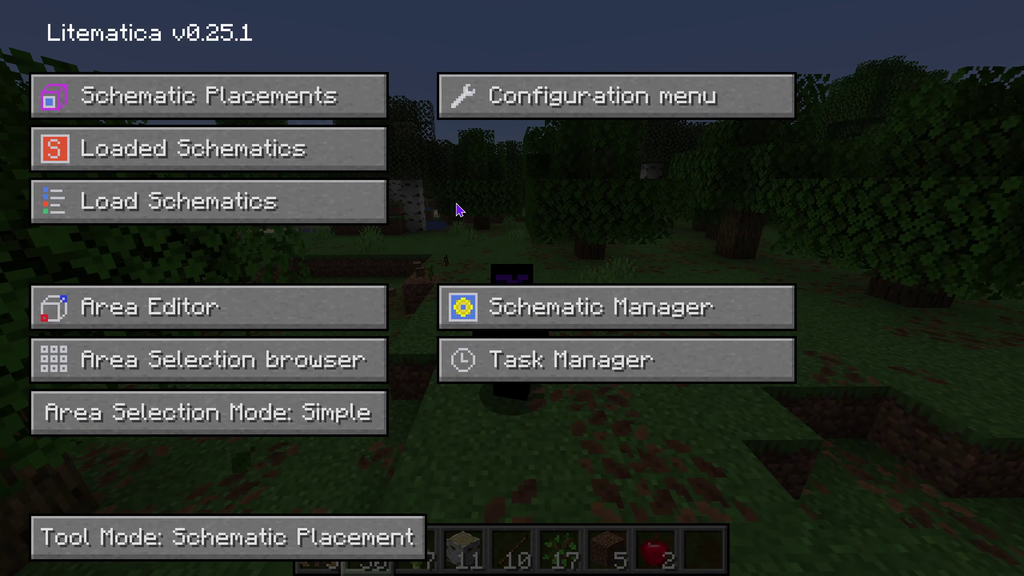
- Exit the Litematica main menu with Esc to get back to the game world
{"action": "key", "text": "Escape"}
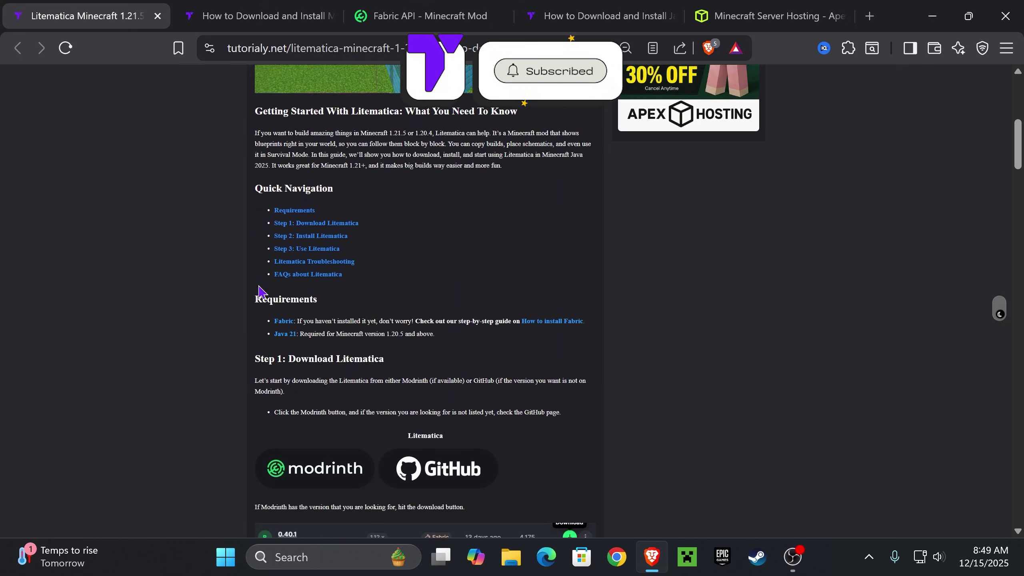
- Go to the guide's Step 1: Download Litematica and open Litematica's Modrinth versions page
{"action": "scroll", "coordinate": [262, 292], "scroll_direction": "down", "scroll_amount": 2}
{"action": "scroll", "coordinate": [282, 293], "scroll_direction": "up", "scroll_amount": 10}
{"action": "scroll", "coordinate": [578, 256], "scroll_direction": "down", "scroll_amount": 15}
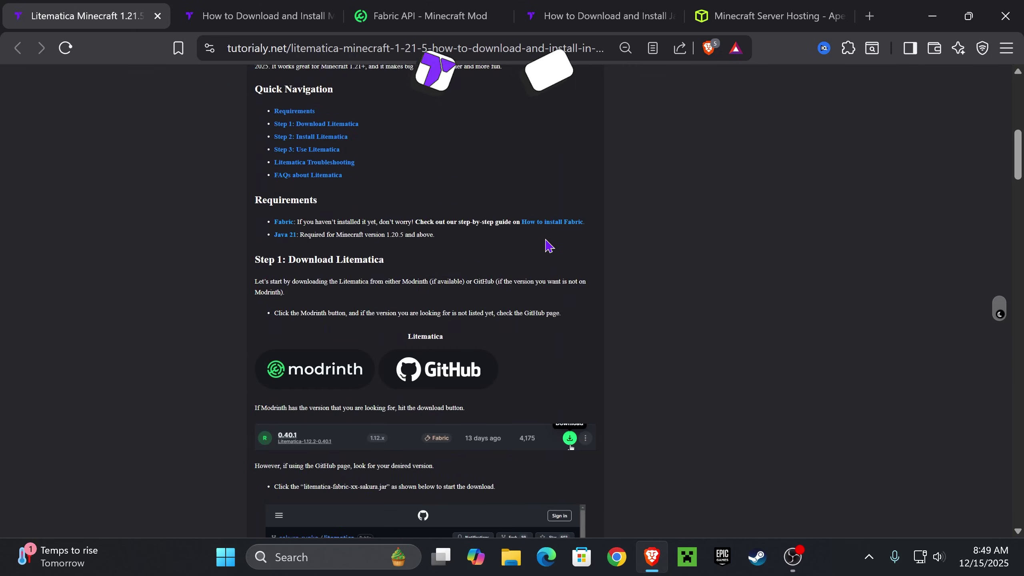
{"action": "scroll", "coordinate": [558, 260], "scroll_direction": "up", "scroll_amount": 5}
{"action": "scroll", "coordinate": [555, 258], "scroll_direction": "up", "scroll_amount": 8}
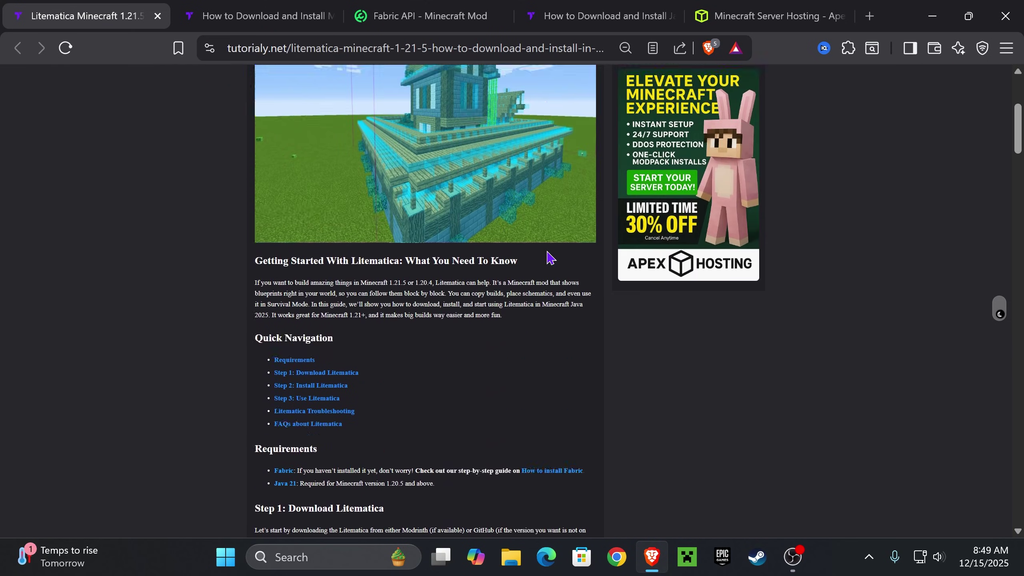
{"action": "scroll", "coordinate": [552, 256], "scroll_direction": "down", "scroll_amount": 6}
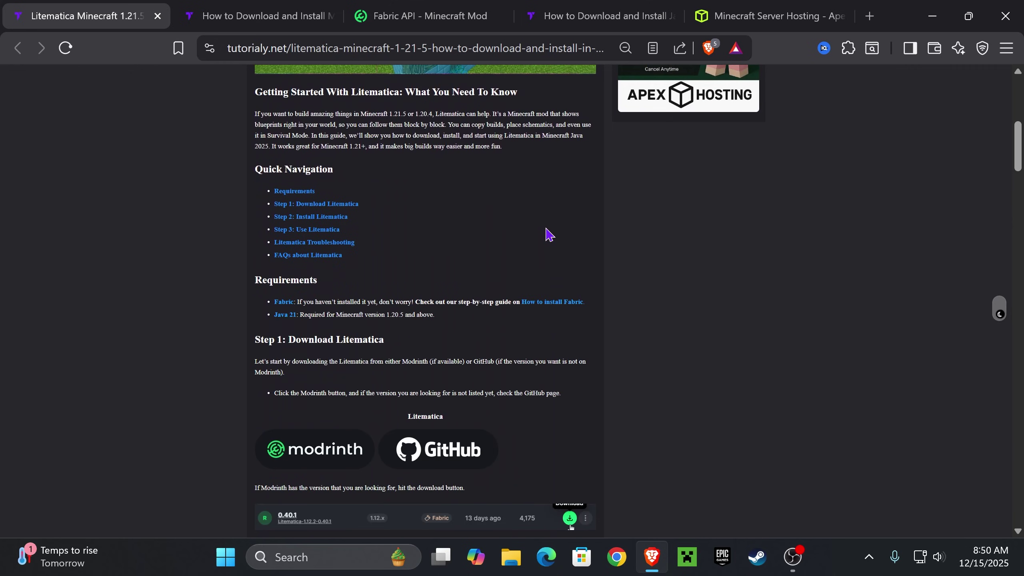
{"action": "scroll", "coordinate": [549, 228], "scroll_direction": "up", "scroll_amount": 8}
{"action": "scroll", "coordinate": [552, 224], "scroll_direction": "down", "scroll_amount": 5}
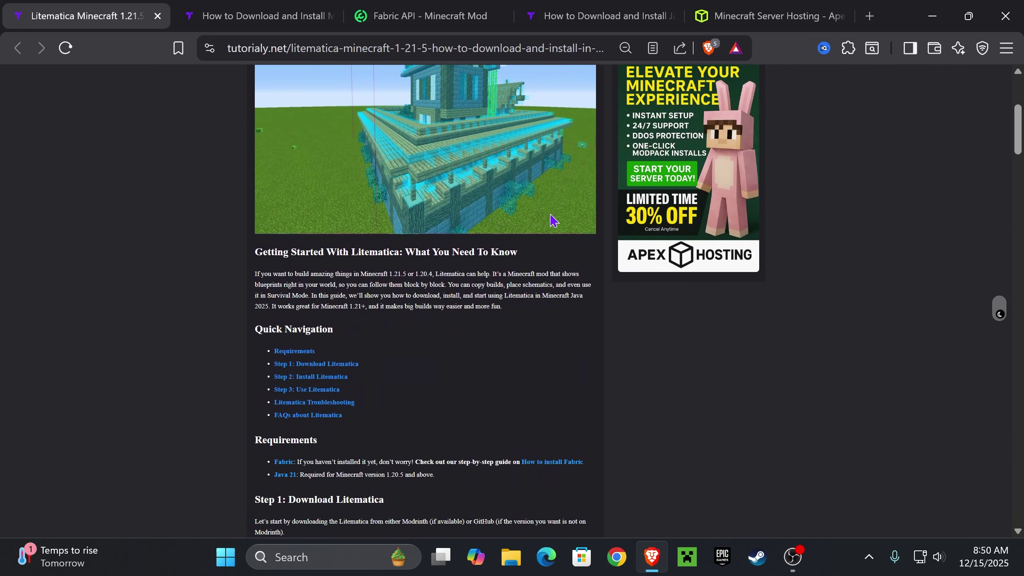
{"action": "left_click", "coordinate": [348, 365]}
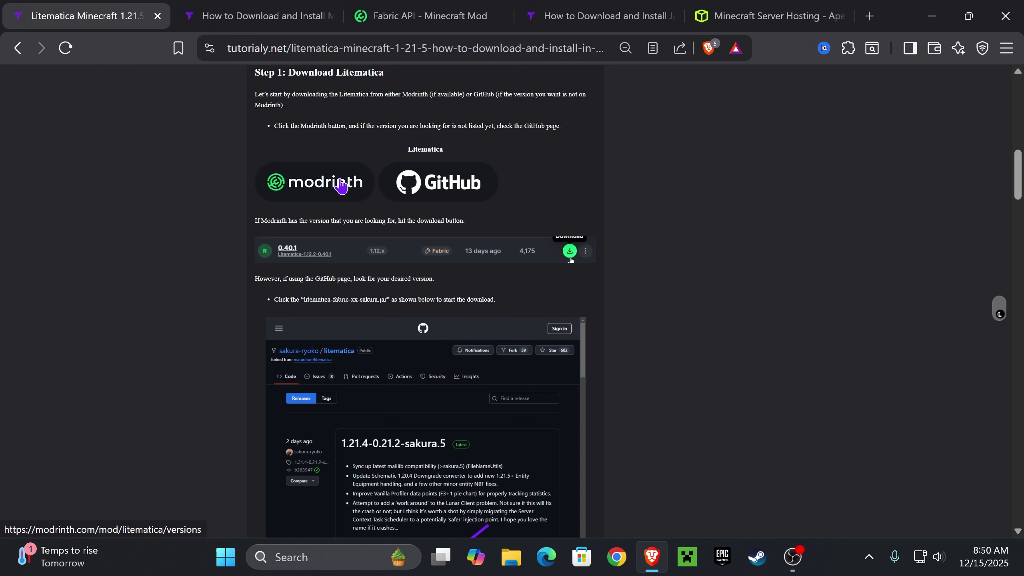
{"action": "left_click", "coordinate": [340, 186]}
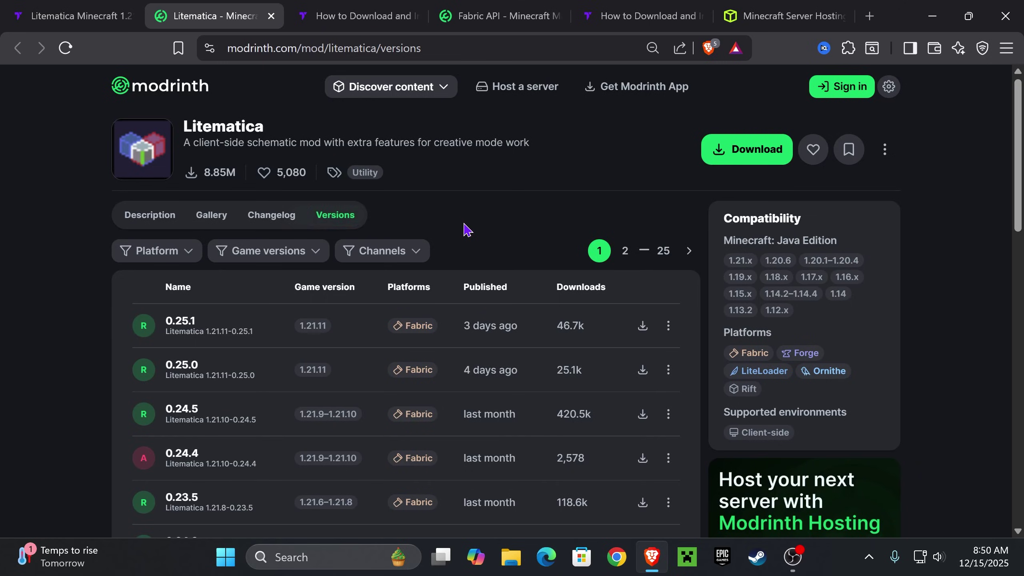
- Filter Litematica versions to 1.21.11 and download version 0.25.1
{"action": "left_click", "coordinate": [304, 250]}
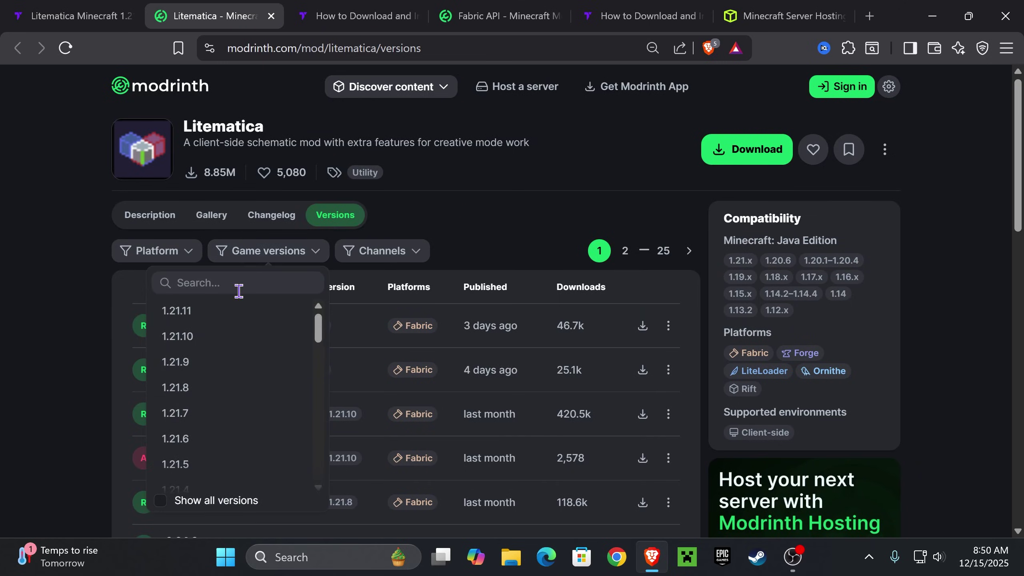
{"action": "left_click", "coordinate": [228, 317]}
{"action": "left_click", "coordinate": [376, 300]}
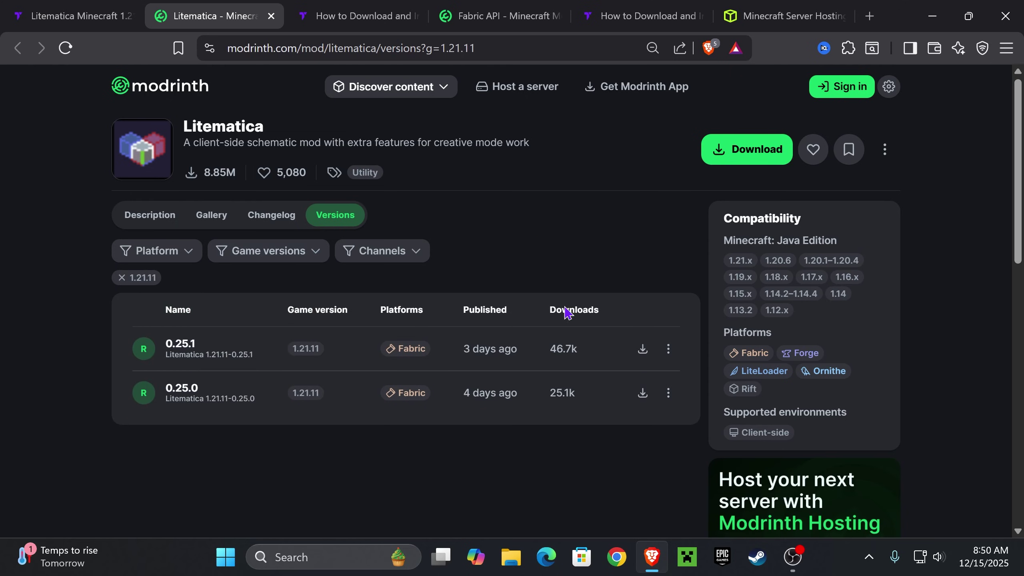
{"action": "left_click", "coordinate": [644, 349]}
{"action": "left_click", "coordinate": [382, 353]}
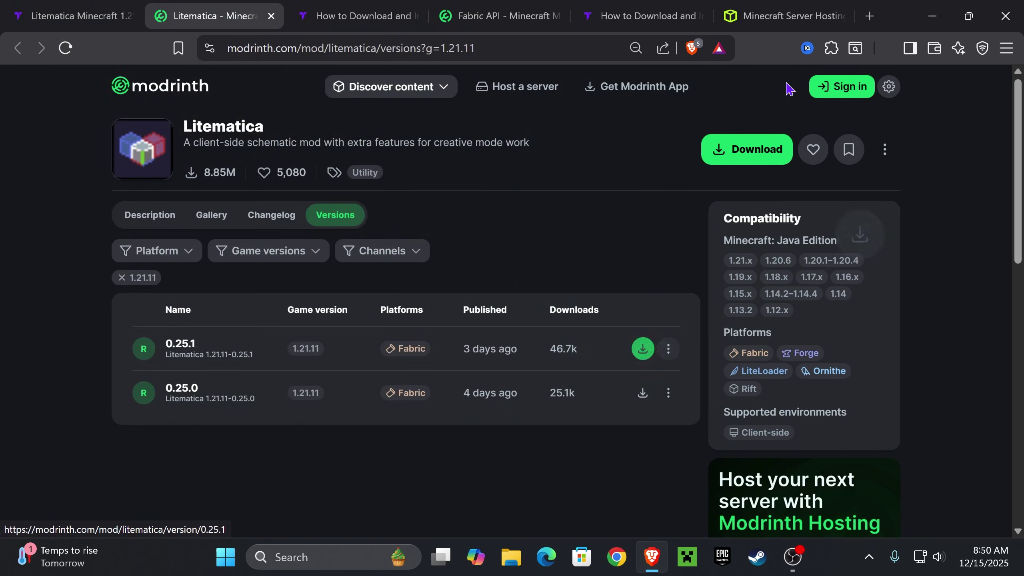
- Copy the Litematica jar from recent downloads onto the desktop and return to the guide tab
{"action": "left_click_drag", "start_coordinate": [895, 14], "coordinate": [473, 303]}
{"action": "left_click", "coordinate": [466, 333]}
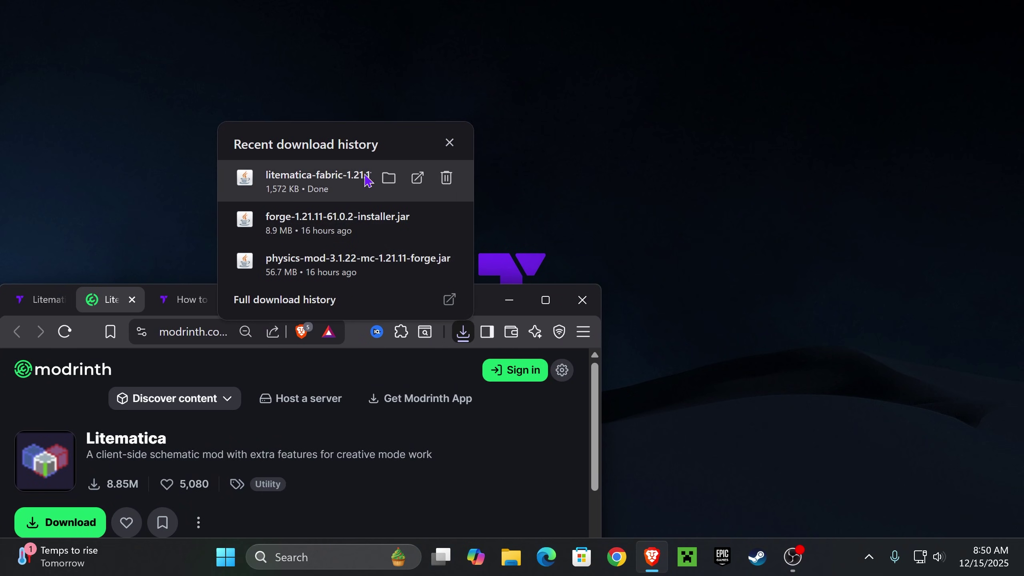
{"action": "left_click_drag", "start_coordinate": [306, 181], "coordinate": [671, 136]}
{"action": "left_click_drag", "start_coordinate": [762, 93], "coordinate": [632, 237]}
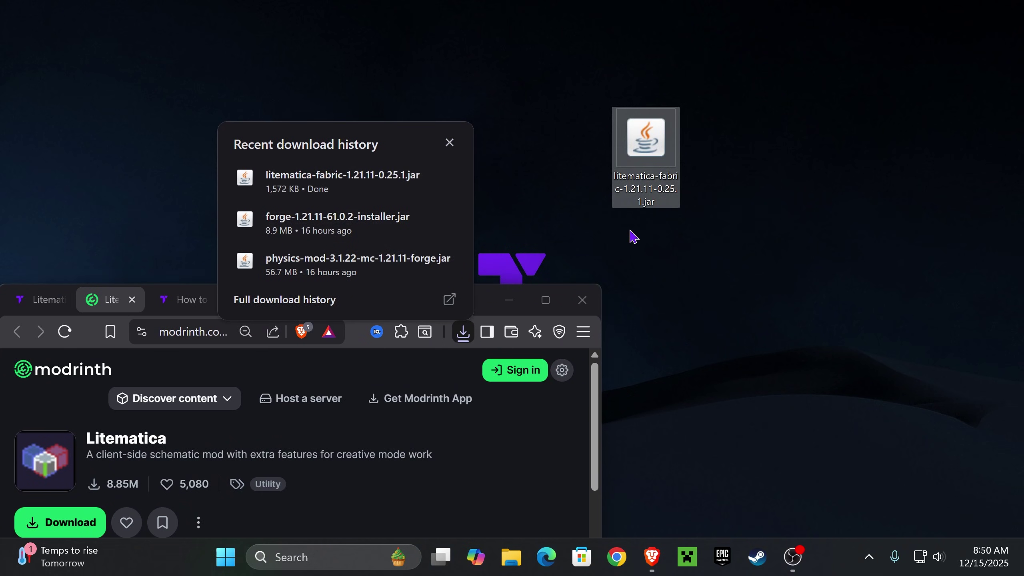
{"action": "left_click", "coordinate": [545, 300]}
{"action": "left_click", "coordinate": [73, 16]}
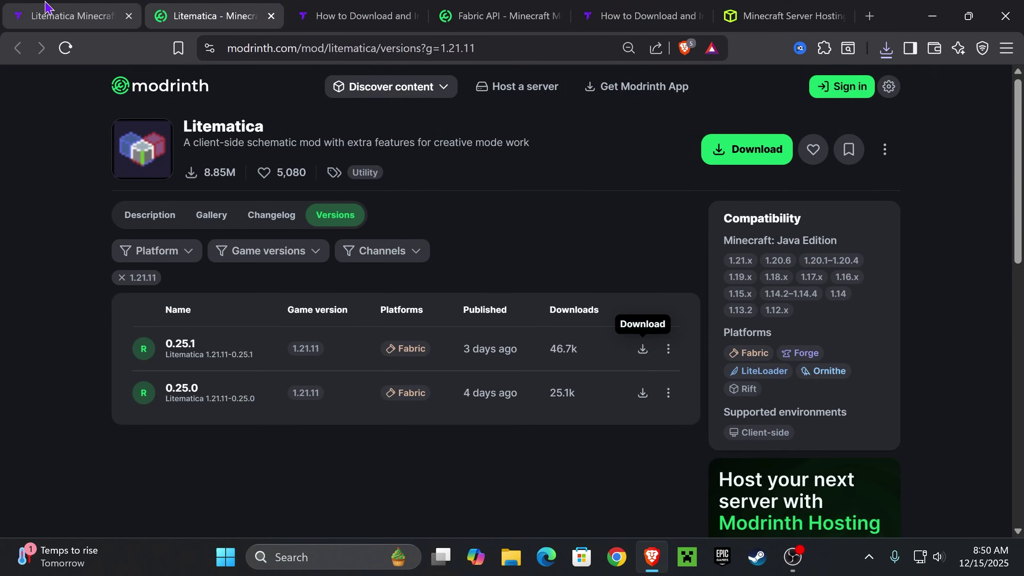
- Filter MaLiLib versions to 1.21.11 and download MaLiLib 0.27.1
{"action": "scroll", "coordinate": [314, 182], "scroll_direction": "up", "scroll_amount": 8}
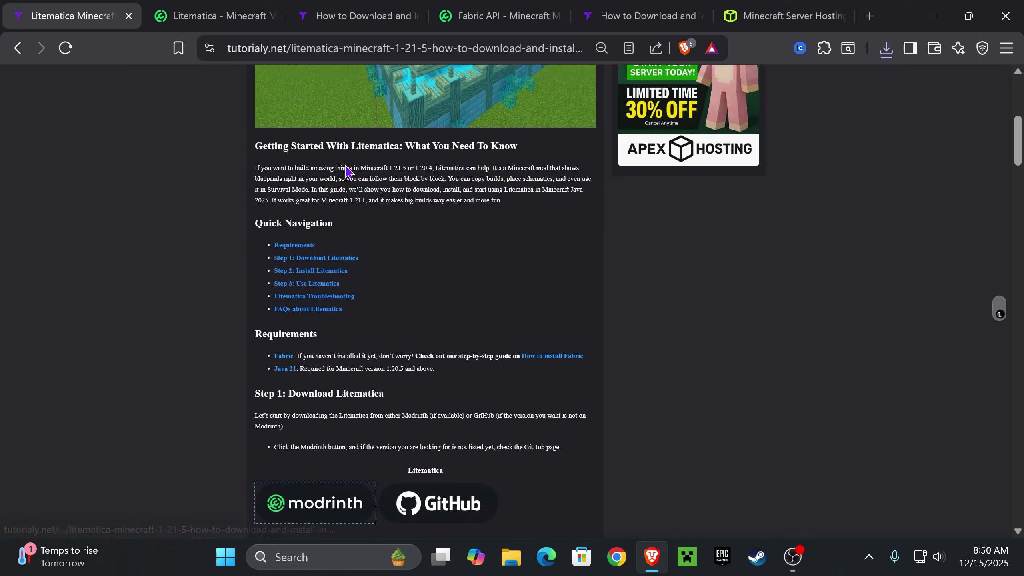
{"action": "scroll", "coordinate": [403, 174], "scroll_direction": "down", "scroll_amount": 5}
{"action": "scroll", "coordinate": [378, 182], "scroll_direction": "up", "scroll_amount": 2}
{"action": "scroll", "coordinate": [437, 222], "scroll_direction": "down", "scroll_amount": 3}
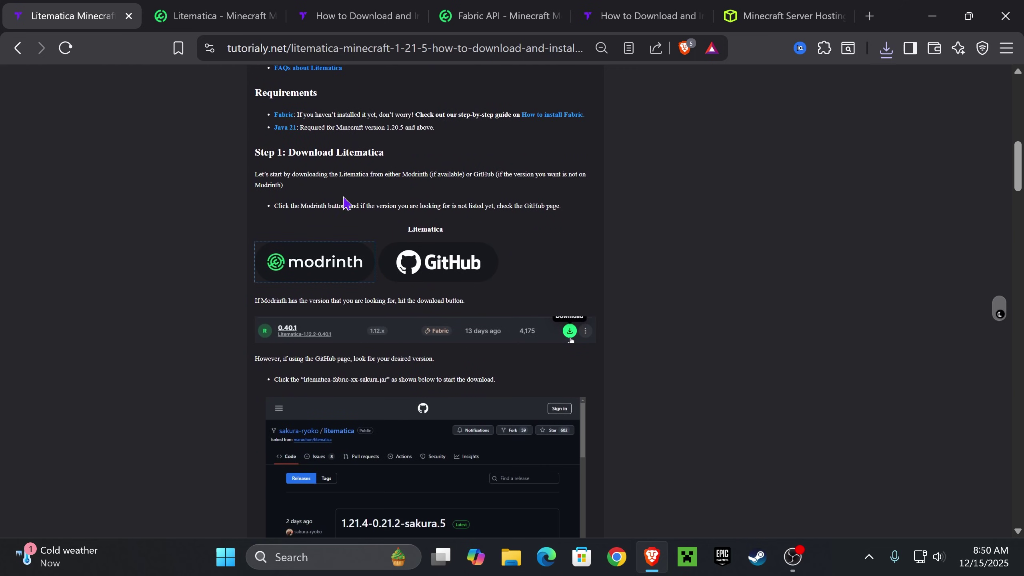
{"action": "scroll", "coordinate": [408, 239], "scroll_direction": "down", "scroll_amount": 12}
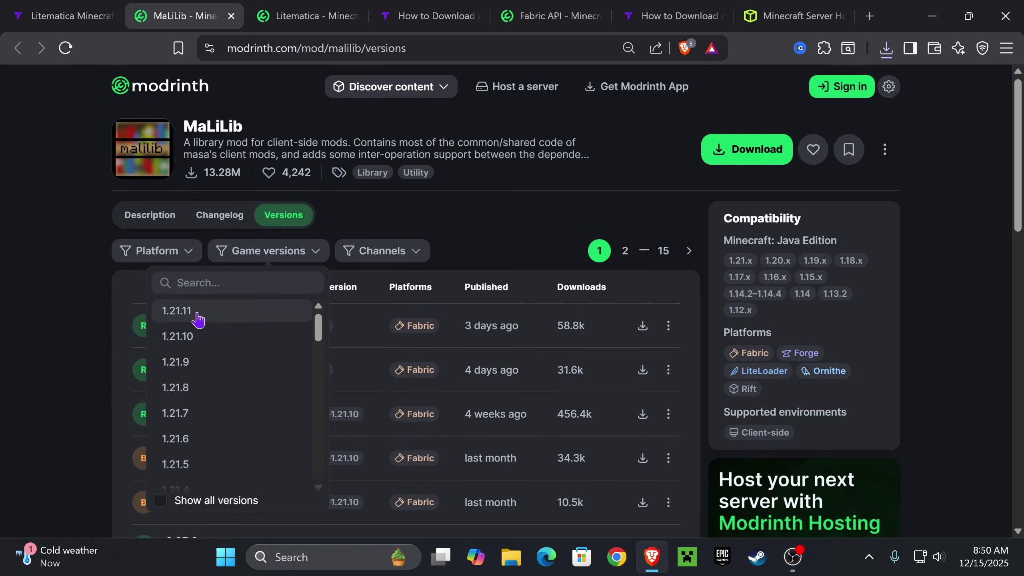
{"action": "left_click", "coordinate": [199, 312]}
{"action": "left_click", "coordinate": [641, 349]}
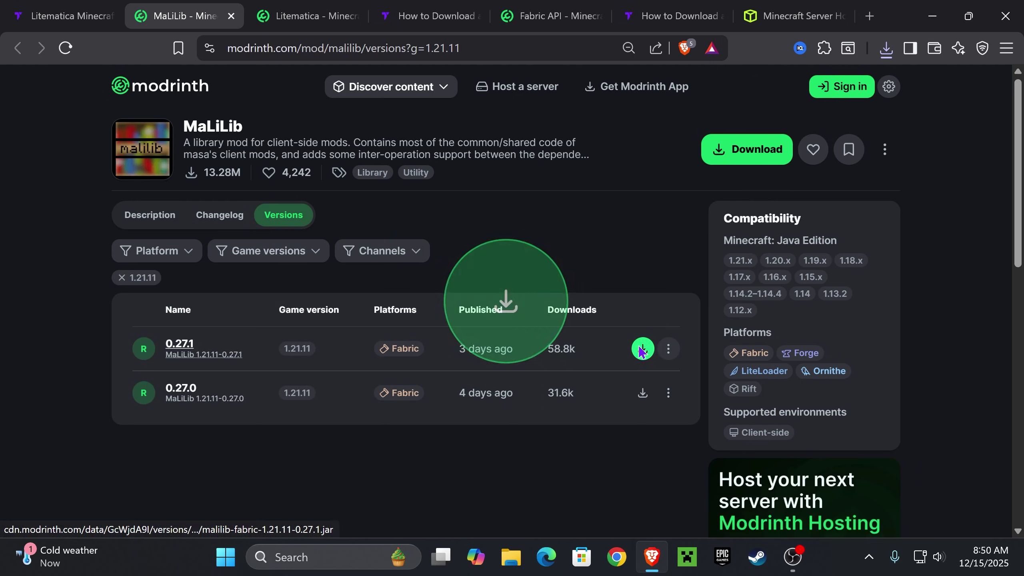
{"action": "left_click", "coordinate": [394, 357]}
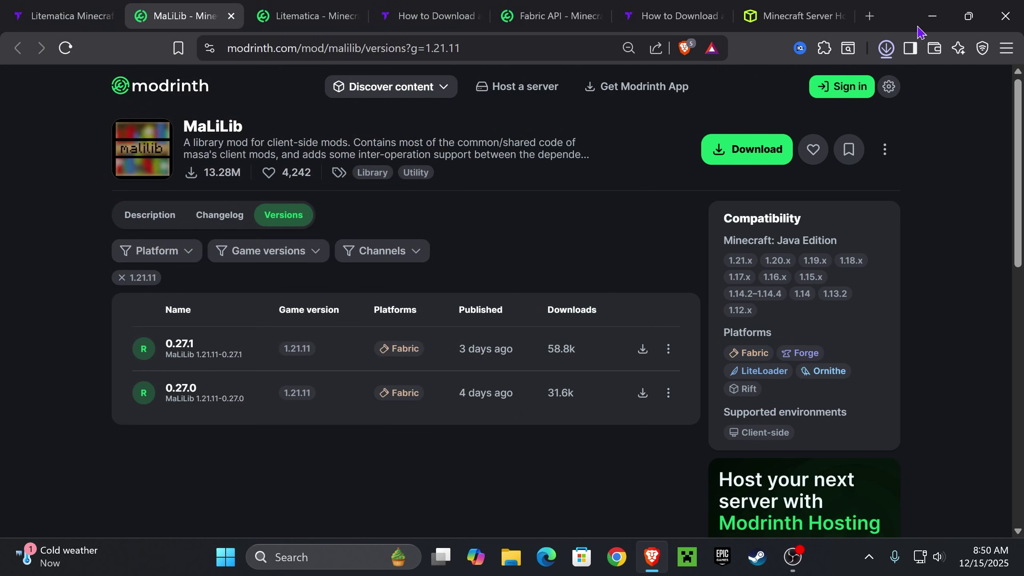
- Copy the MaLiLib jar from recent downloads onto the desktop and restore the browser to full screen
{"action": "left_click_drag", "start_coordinate": [898, 19], "coordinate": [551, 324]}
{"action": "left_click", "coordinate": [553, 347]}
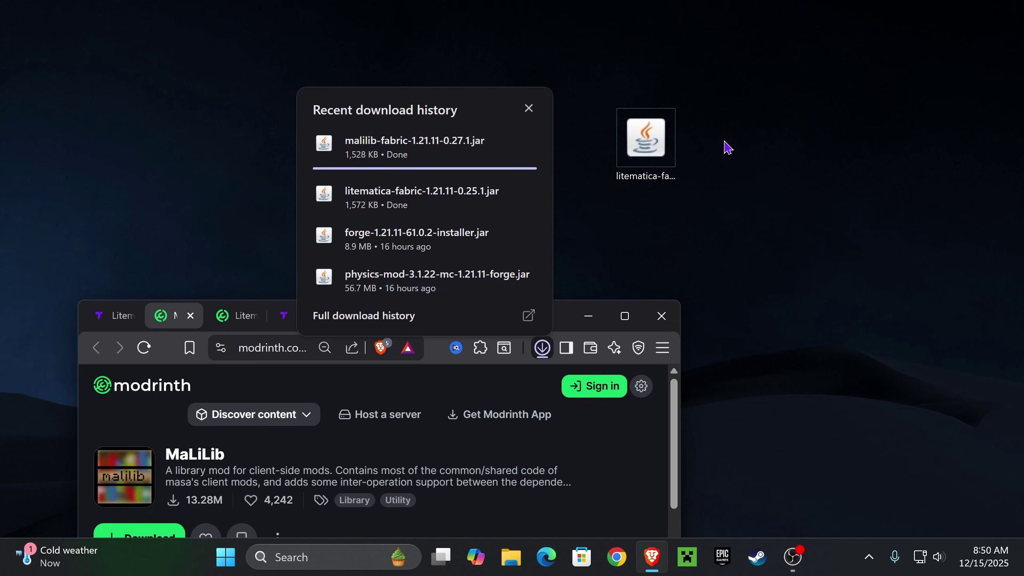
{"action": "mouse_move", "coordinate": [523, 150]}
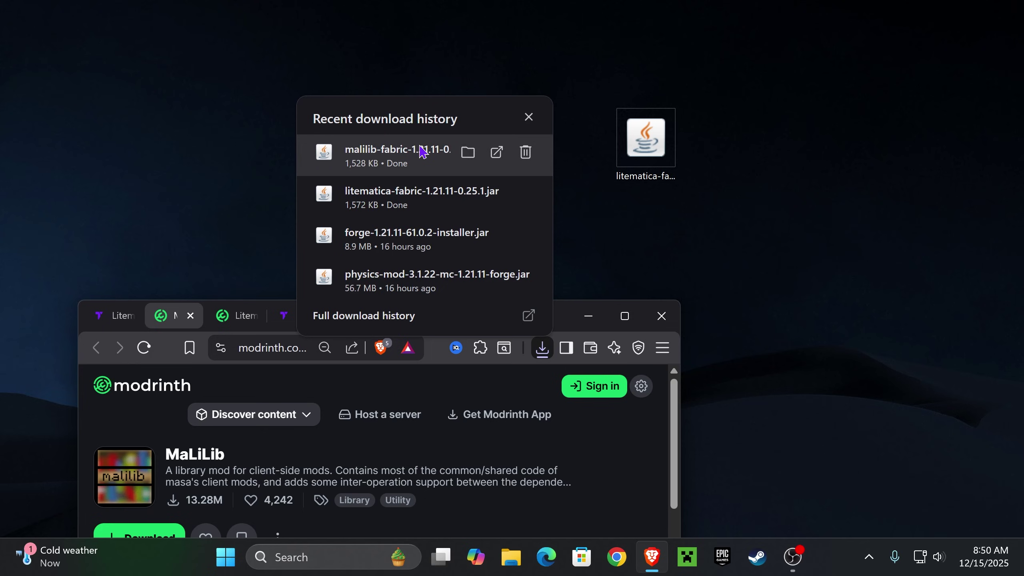
{"action": "left_click_drag", "start_coordinate": [419, 151], "coordinate": [800, 131]}
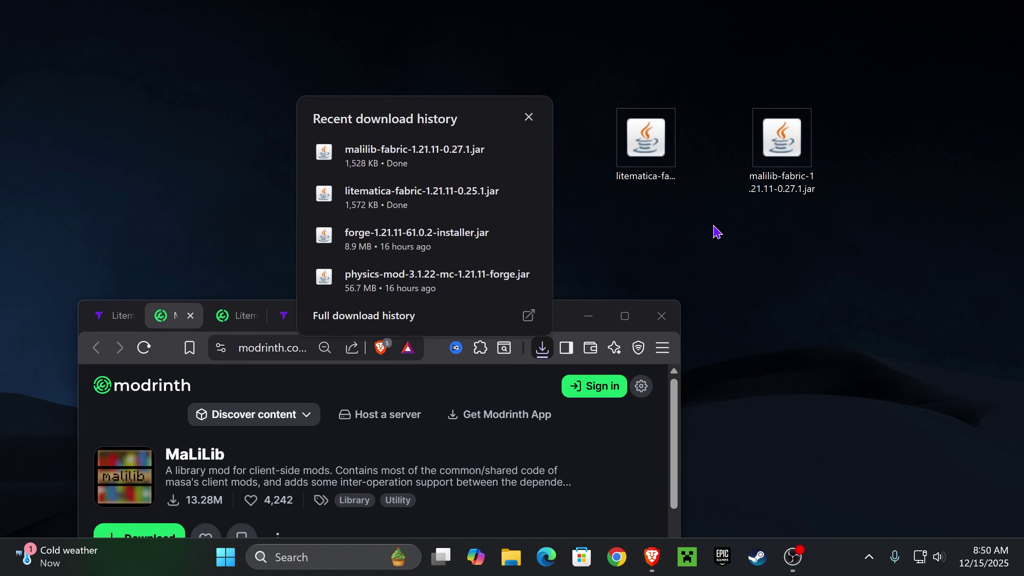
{"action": "left_click", "coordinate": [625, 316]}
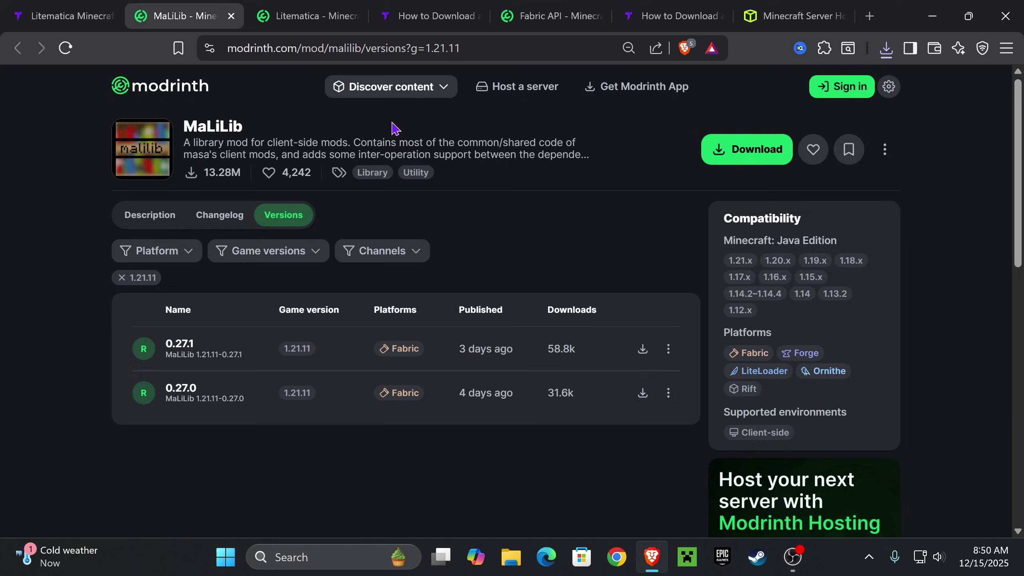
- On the Fabric installation guide, download and save the Fabric universal installer 1.1.0 jar
{"action": "key", "text": "ctrl+Tab"}
{"action": "key", "text": "ctrl+Tab"}
{"action": "scroll", "coordinate": [528, 207], "scroll_direction": "down", "scroll_amount": 10}
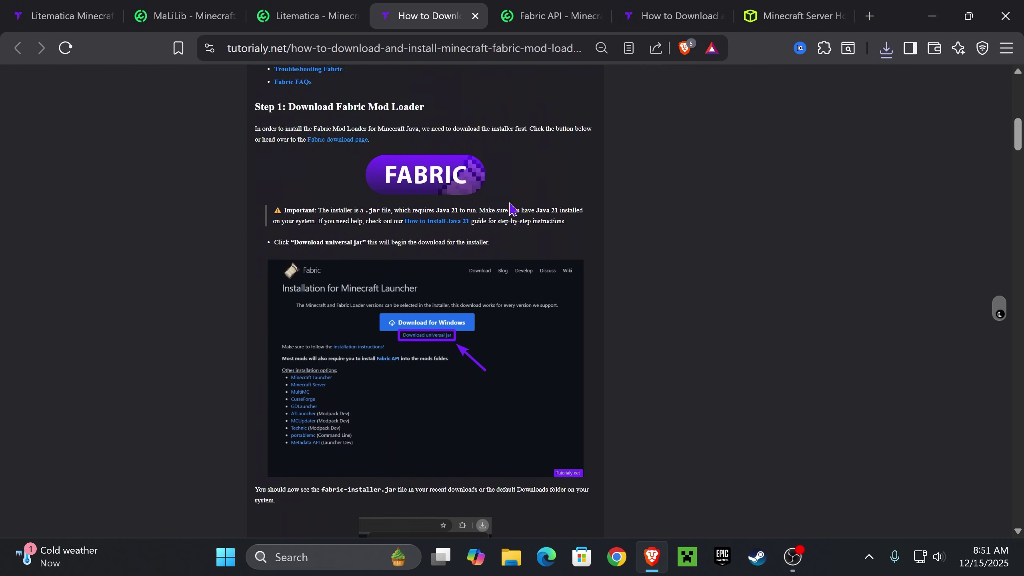
{"action": "scroll", "coordinate": [512, 210], "scroll_direction": "up", "scroll_amount": 5}
{"action": "scroll", "coordinate": [520, 204], "scroll_direction": "down", "scroll_amount": 10}
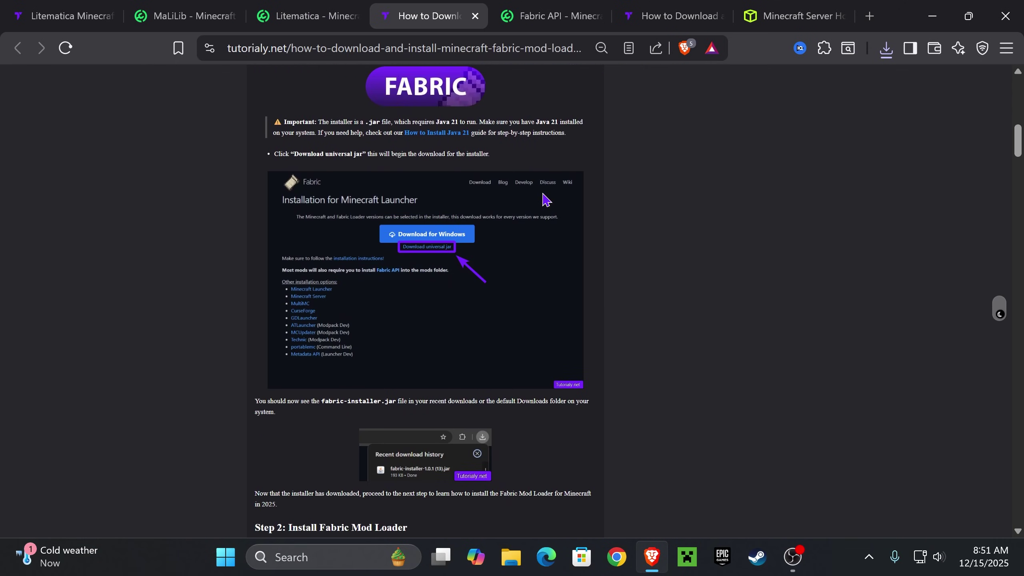
{"action": "scroll", "coordinate": [545, 198], "scroll_direction": "up", "scroll_amount": 7}
{"action": "scroll", "coordinate": [547, 197], "scroll_direction": "up", "scroll_amount": 6}
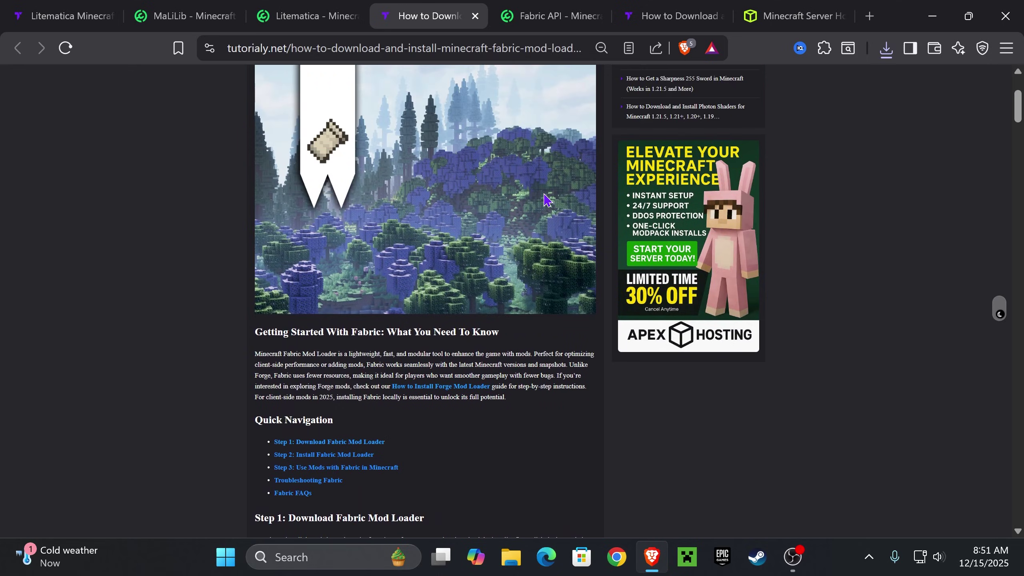
{"action": "scroll", "coordinate": [484, 200], "scroll_direction": "down", "scroll_amount": 6}
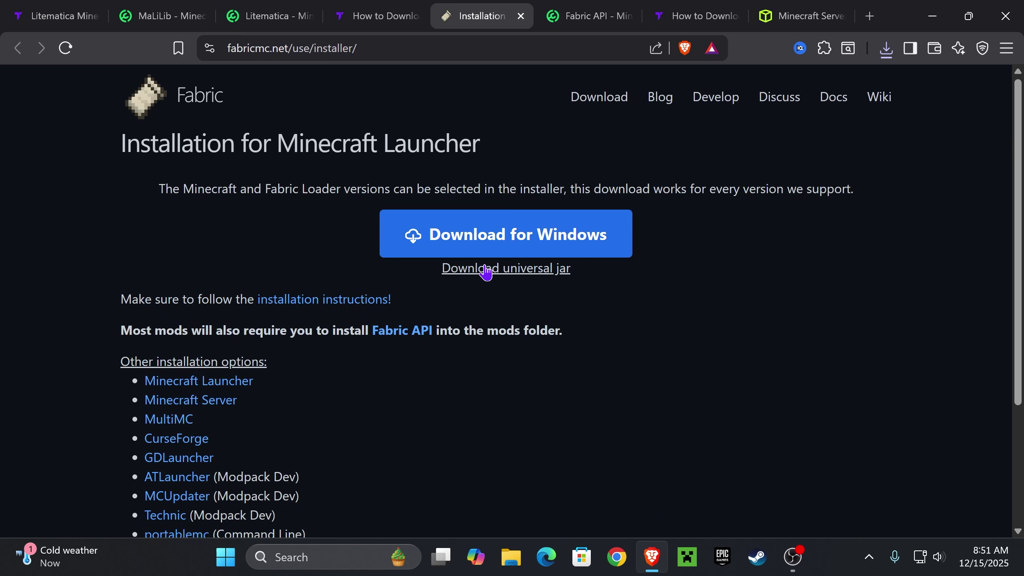
{"action": "left_click", "coordinate": [488, 270]}
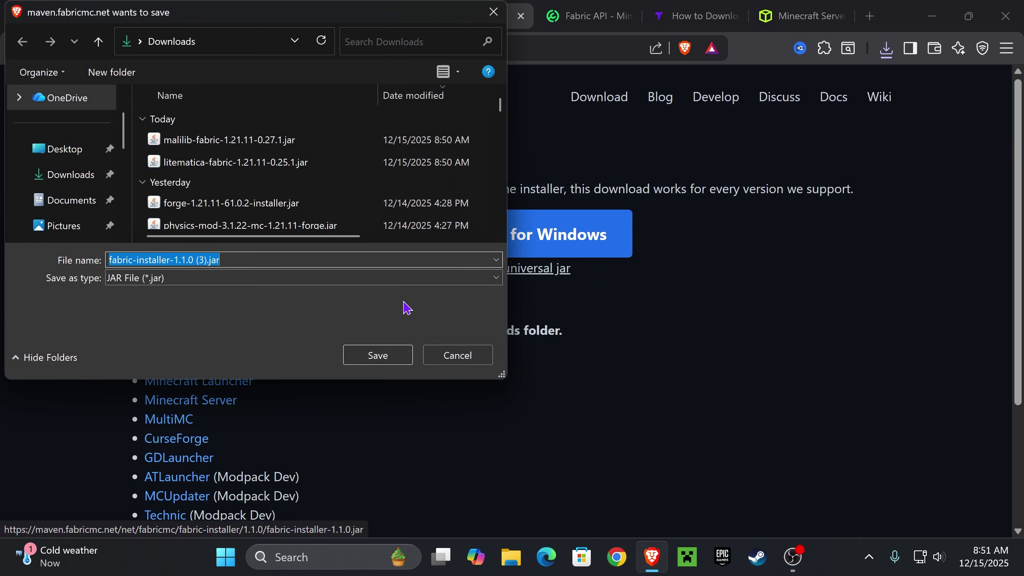
{"action": "left_click", "coordinate": [378, 355]}
- Drag the Fabric installer jar from recent downloads onto the desktop and restore the browser
{"action": "left_click_drag", "start_coordinate": [899, 14], "coordinate": [539, 358]}
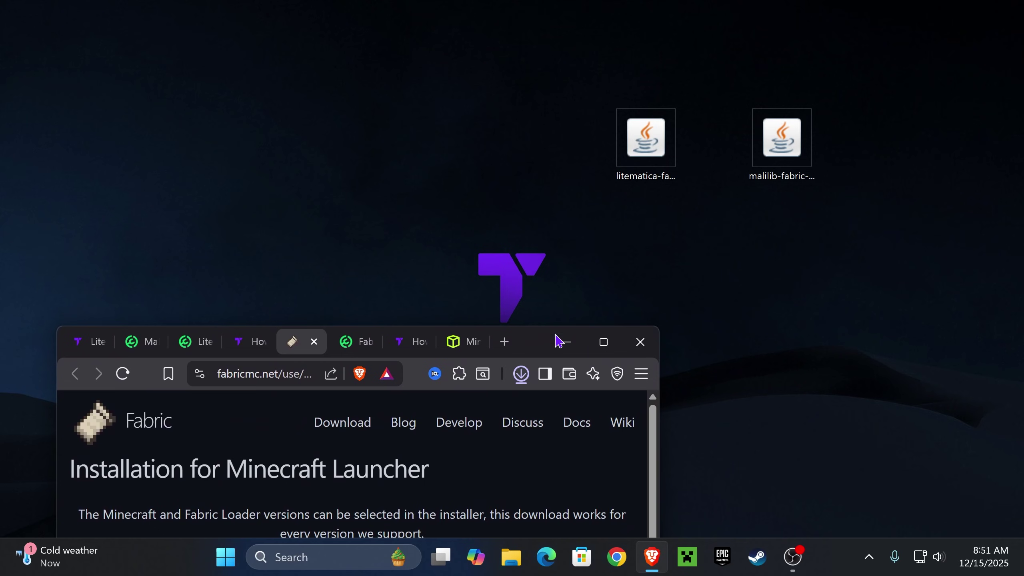
{"action": "left_click", "coordinate": [521, 374]}
{"action": "left_click_drag", "start_coordinate": [364, 140], "coordinate": [627, 210]}
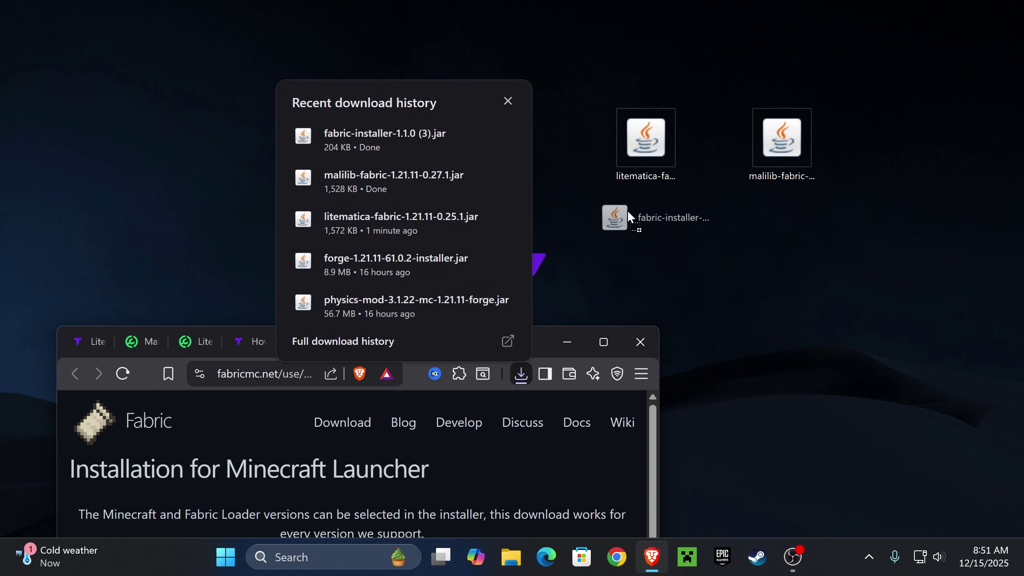
{"action": "left_click_drag", "start_coordinate": [666, 243], "coordinate": [722, 240]}
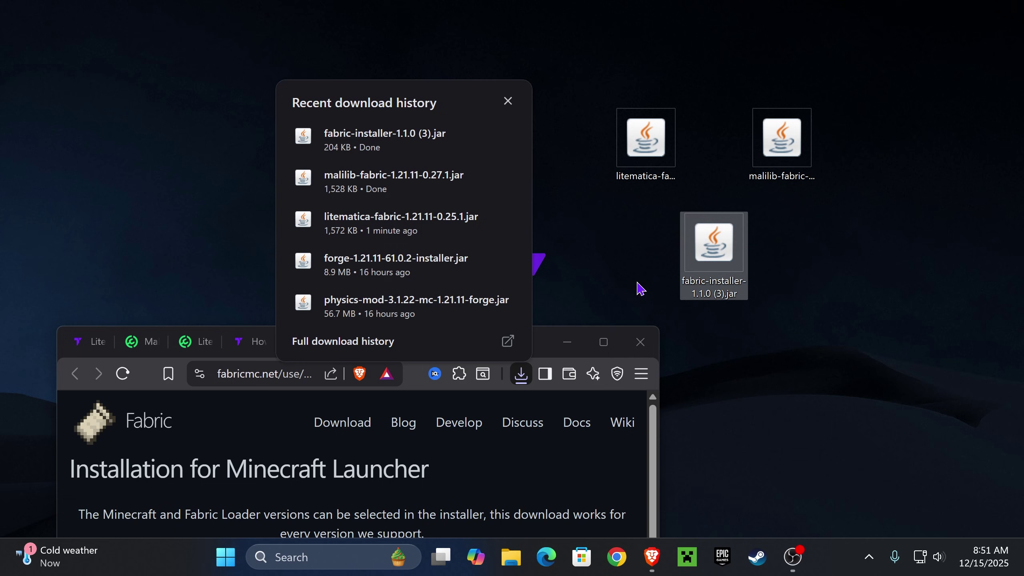
{"action": "left_click", "coordinate": [603, 342]}
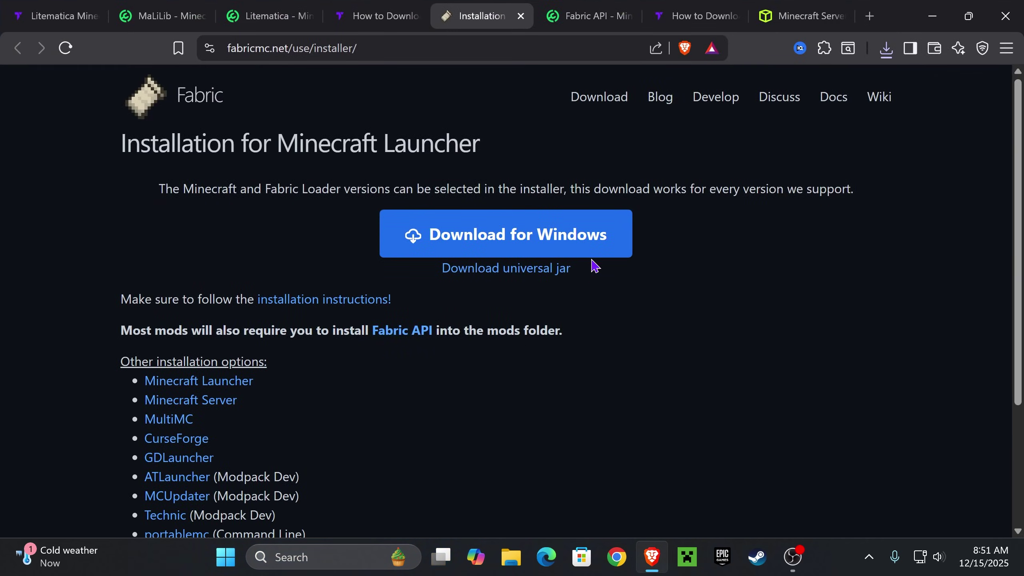
- Download Fabric API 0.139.5+1.21.11 from its Modrinth page
{"action": "left_click", "coordinate": [582, 23]}
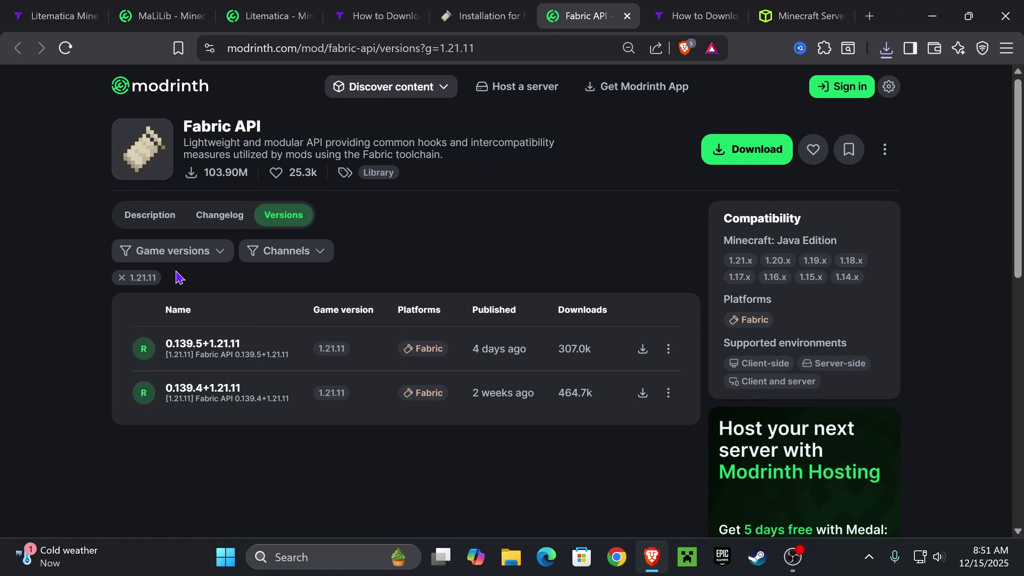
{"action": "left_click", "coordinate": [210, 258]}
{"action": "left_click", "coordinate": [643, 349]}
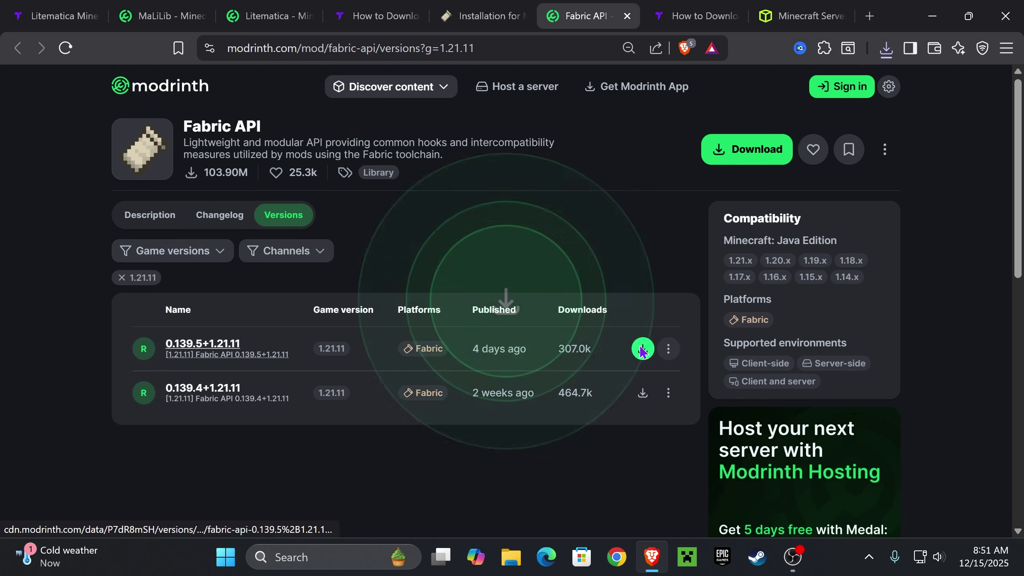
{"action": "left_click", "coordinate": [374, 358]}
- Copy the Fabric API jar onto the desktop and select all four jars there
{"action": "left_click_drag", "start_coordinate": [897, 16], "coordinate": [367, 402]}
{"action": "left_click", "coordinate": [359, 428]}
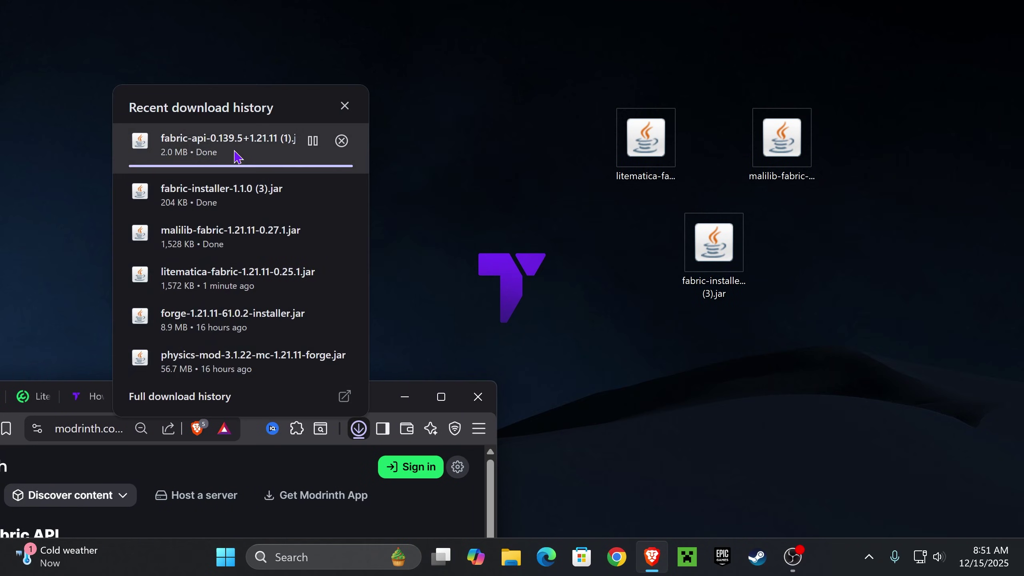
{"action": "left_click_drag", "start_coordinate": [210, 151], "coordinate": [918, 254]}
{"action": "left_click_drag", "start_coordinate": [949, 348], "coordinate": [364, 143]}
- Arrange the desktop jars: Litematica, MaLiLib and fabric-api in a row, installer below
{"action": "left_click", "coordinate": [738, 155]}
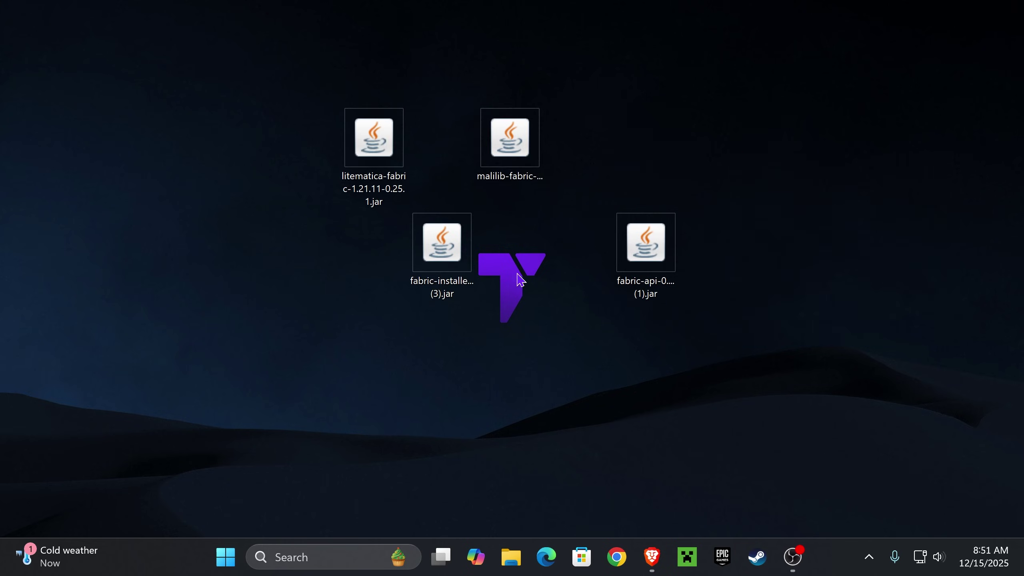
{"action": "left_click_drag", "start_coordinate": [454, 277], "coordinate": [590, 277]}
{"action": "left_click_drag", "start_coordinate": [526, 153], "coordinate": [458, 153]}
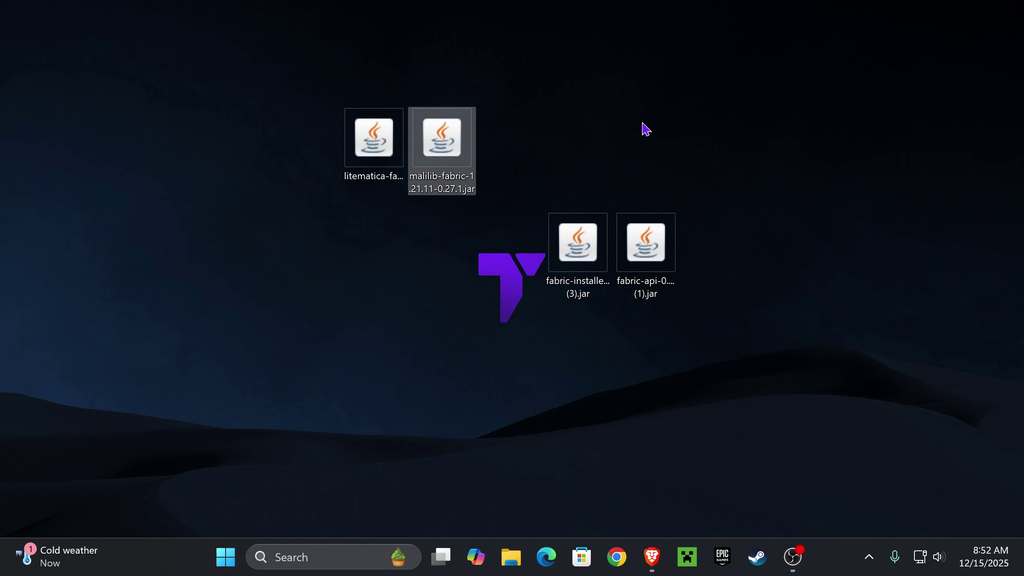
{"action": "left_click_drag", "start_coordinate": [590, 232], "coordinate": [454, 317]}
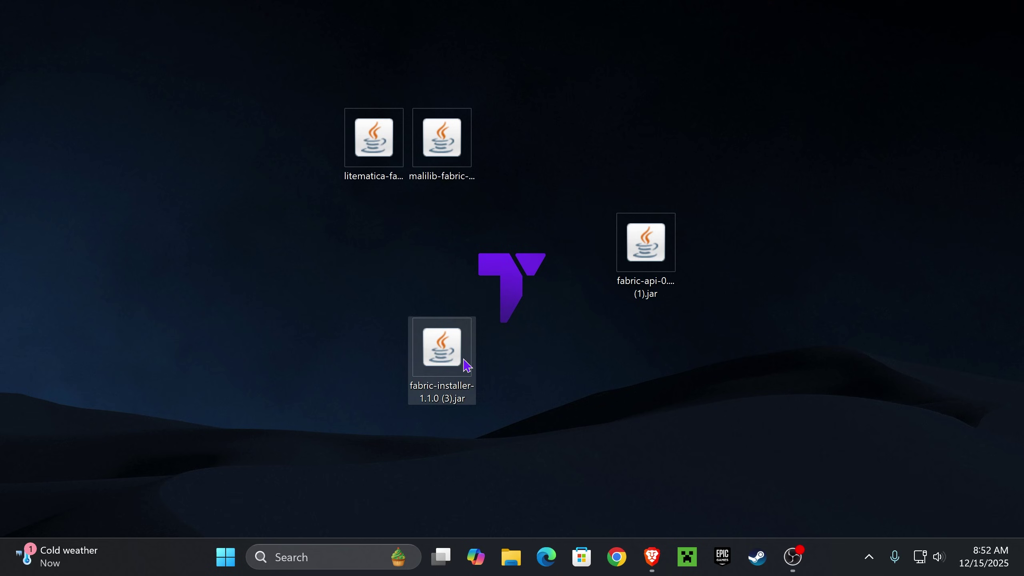
{"action": "left_click_drag", "start_coordinate": [646, 250], "coordinate": [512, 149]}
{"action": "left_click_drag", "start_coordinate": [569, 315], "coordinate": [407, 359]}
- Run the Fabric installer and install loader 0.18.2 for Minecraft 1.21.11
{"action": "left_click", "coordinate": [653, 373]}
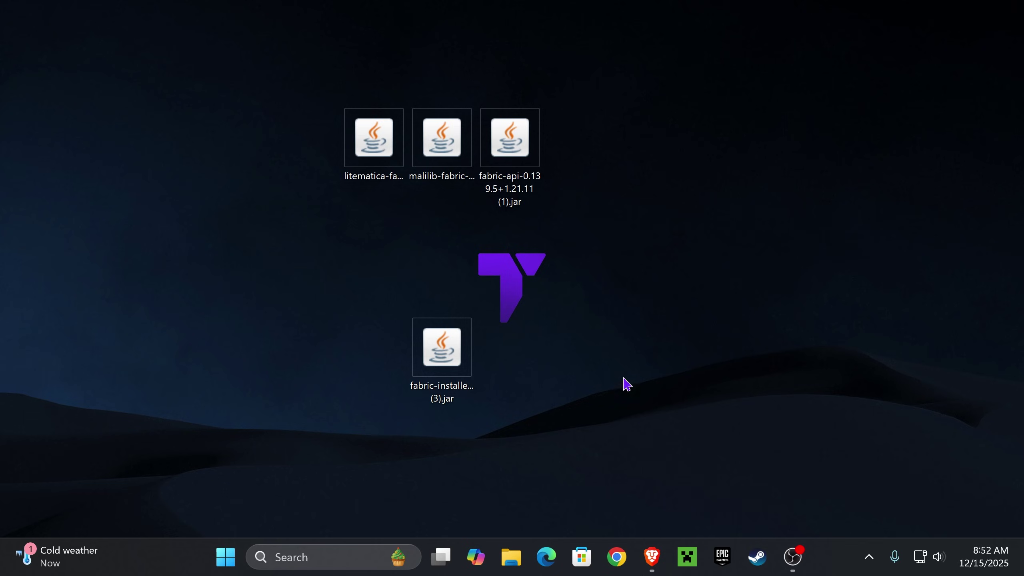
{"action": "left_click", "coordinate": [450, 352]}
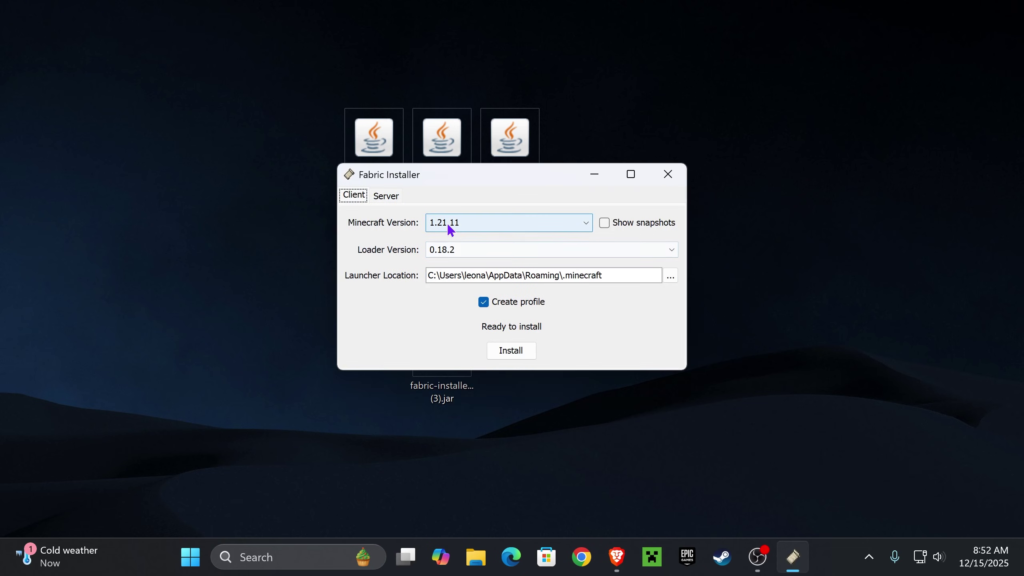
{"action": "left_click", "coordinate": [511, 350]}
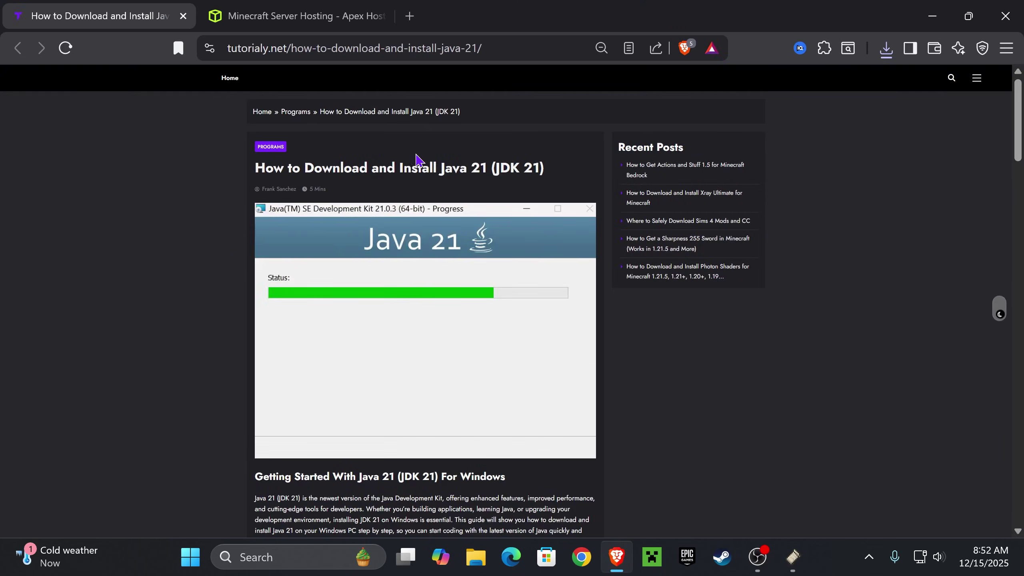
- Read through the Java 21 (JDK 21) installation tutorial, then minimize Brave
{"action": "scroll", "coordinate": [463, 218], "scroll_direction": "down", "scroll_amount": 1}
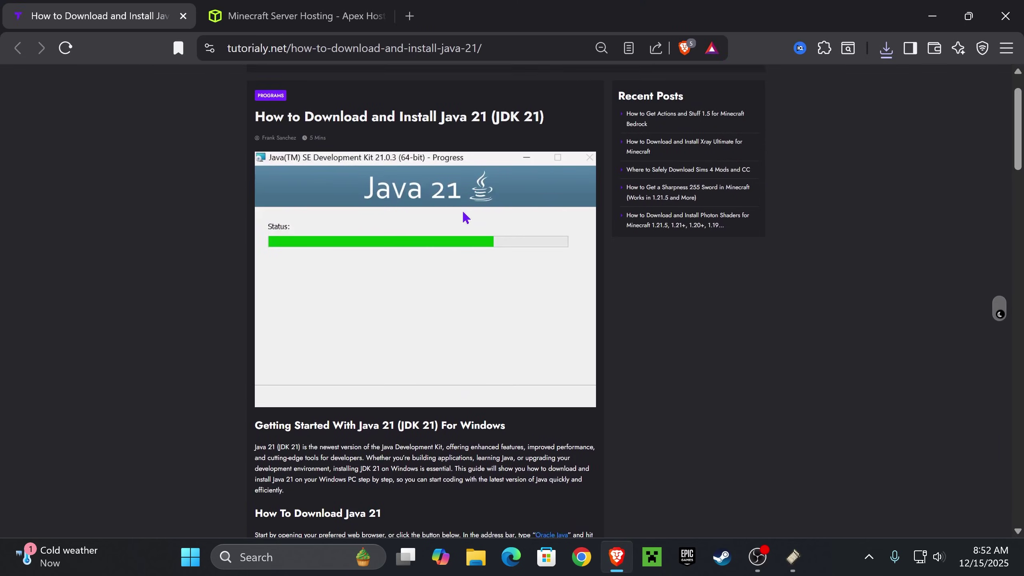
{"action": "scroll", "coordinate": [525, 181], "scroll_direction": "up", "scroll_amount": 1}
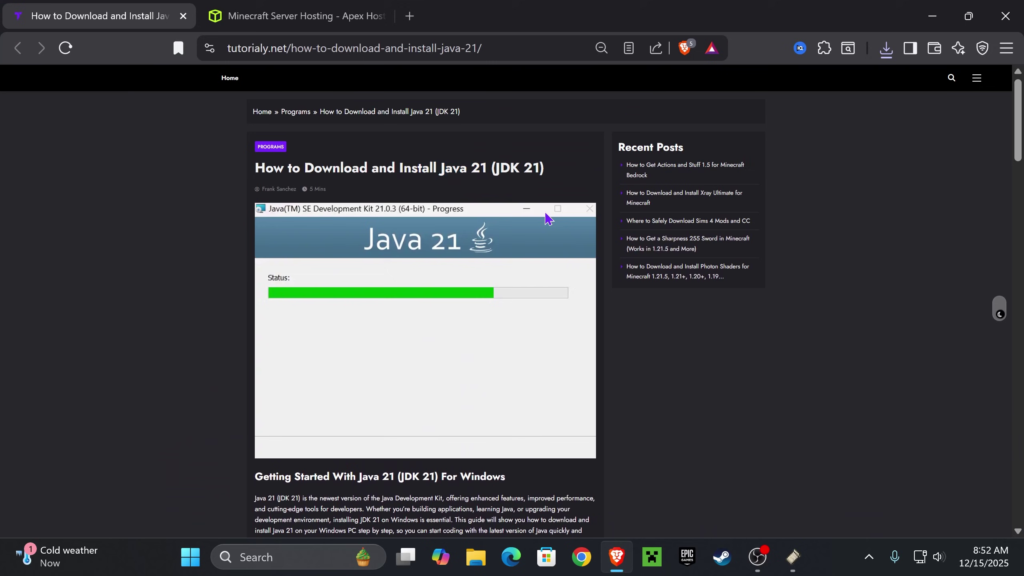
{"action": "scroll", "coordinate": [538, 264], "scroll_direction": "down", "scroll_amount": 15}
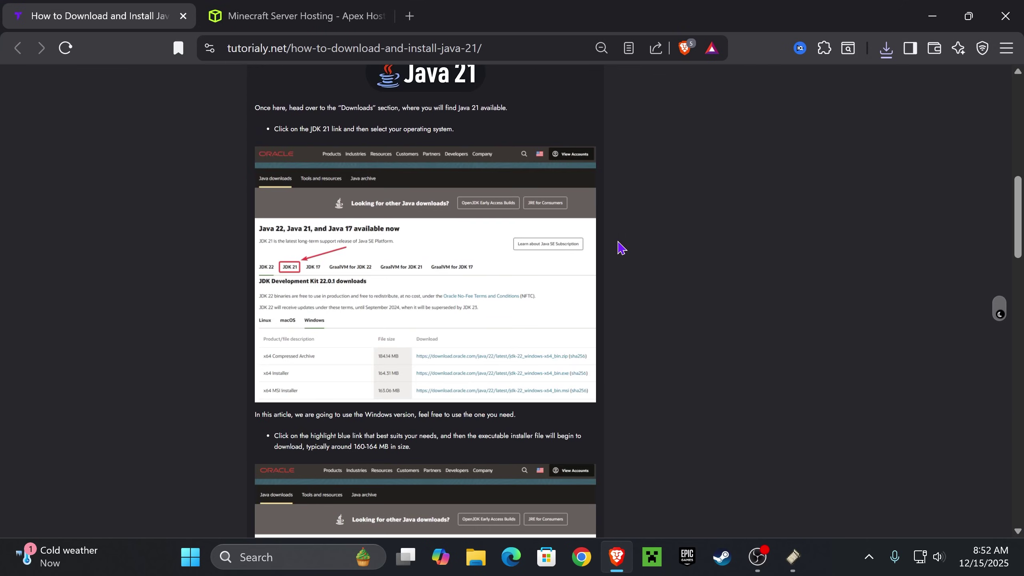
{"action": "scroll", "coordinate": [620, 246], "scroll_direction": "down", "scroll_amount": 15}
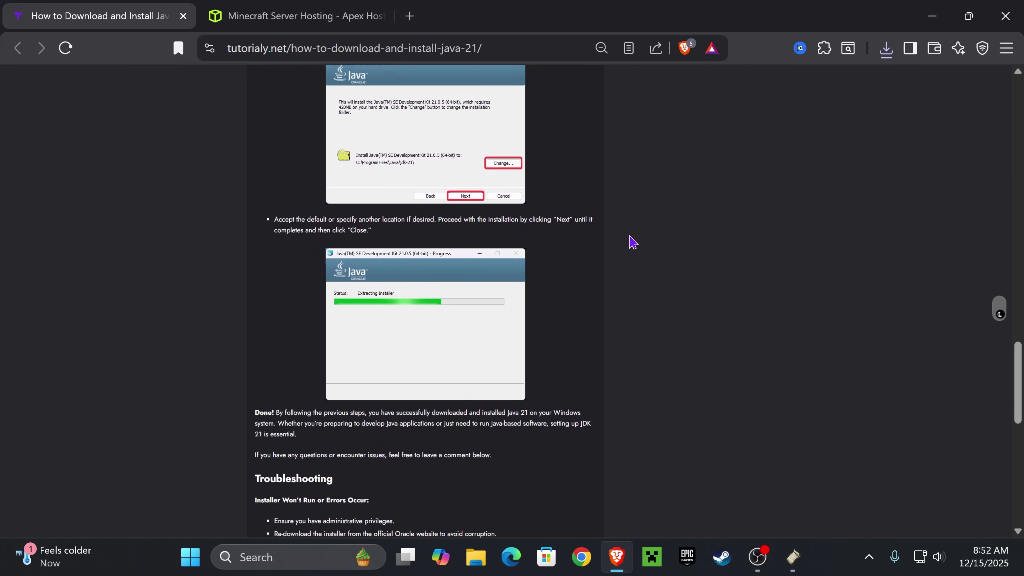
{"action": "scroll", "coordinate": [399, 224], "scroll_direction": "up", "scroll_amount": 20}
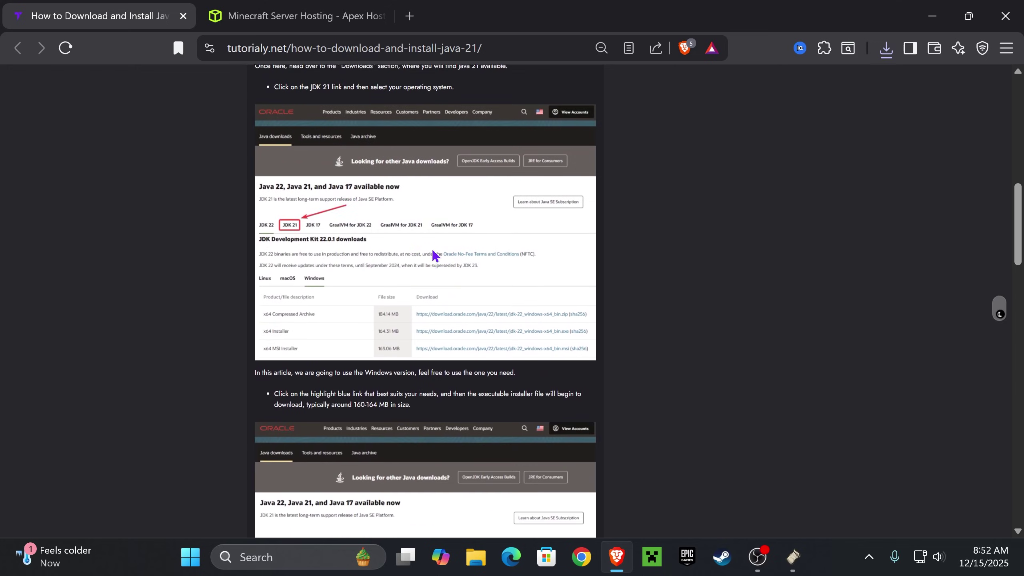
{"action": "scroll", "coordinate": [490, 245], "scroll_direction": "down", "scroll_amount": 15}
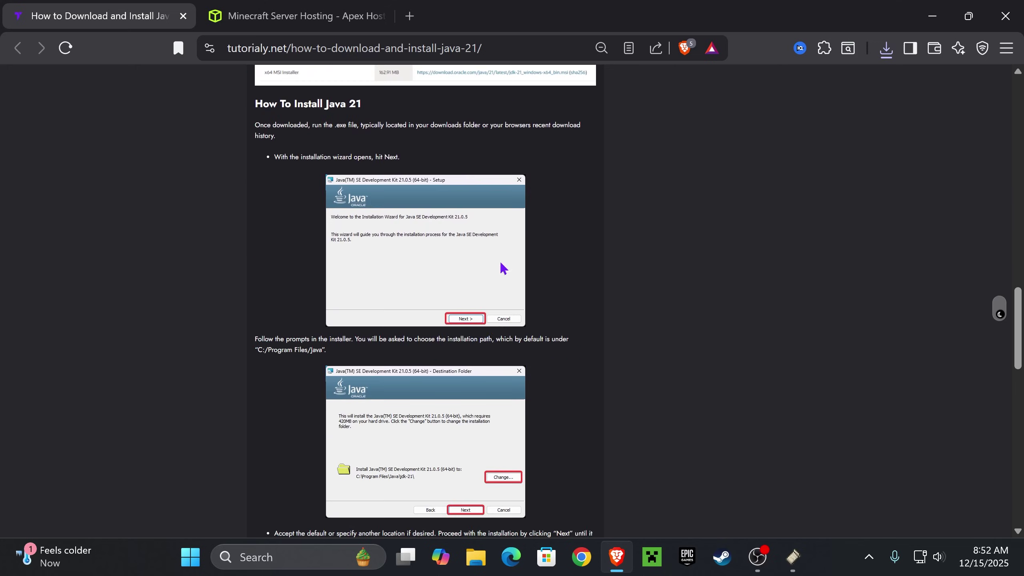
{"action": "scroll", "coordinate": [463, 325], "scroll_direction": "down", "scroll_amount": 5}
{"action": "left_click", "coordinate": [931, 16]}
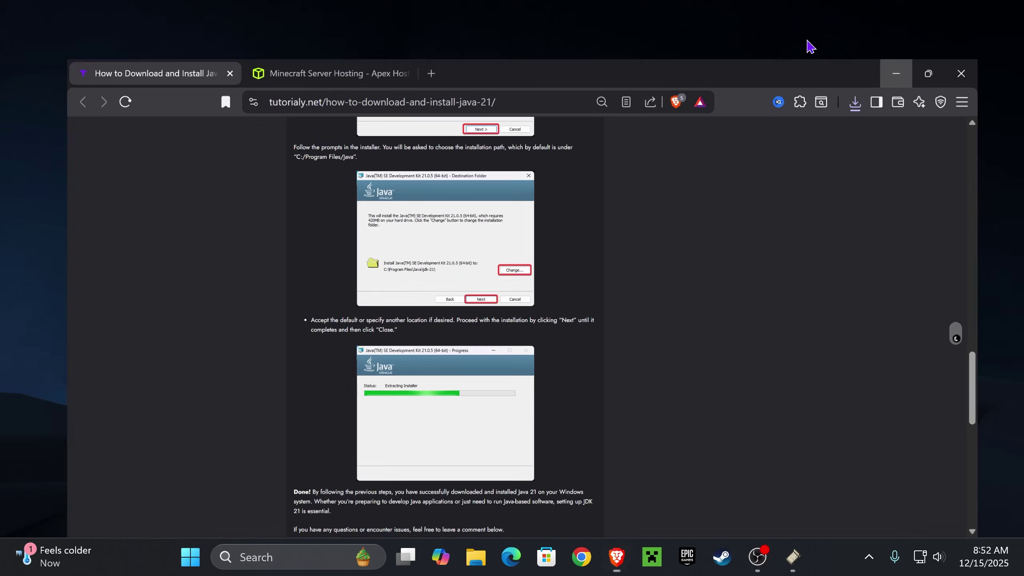
- Acknowledge the successful Fabric install, close the installer and delete its jar
{"action": "left_click_drag", "start_coordinate": [624, 100], "coordinate": [340, 163]}
{"action": "left_click", "coordinate": [625, 230]}
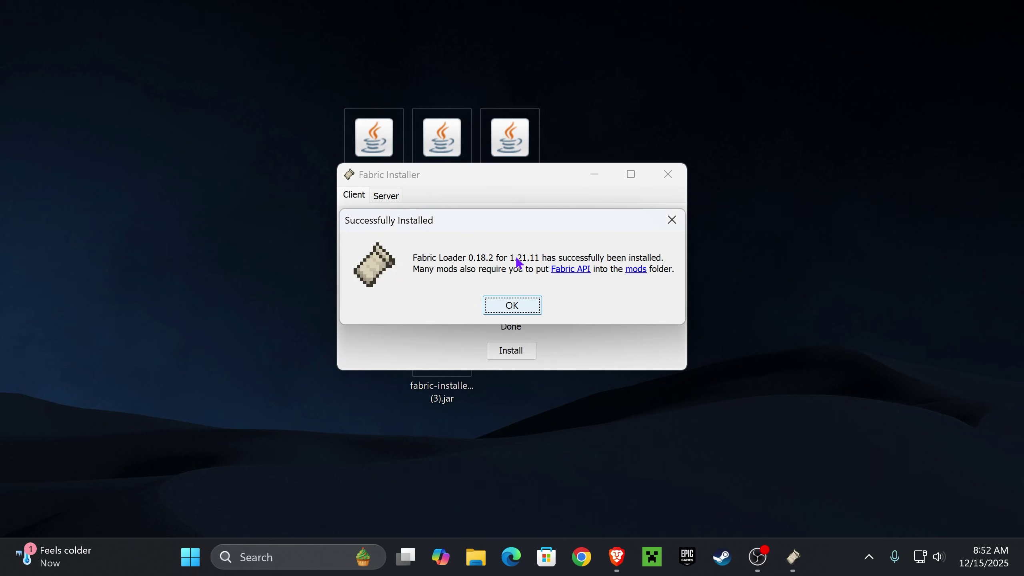
{"action": "left_click", "coordinate": [517, 304]}
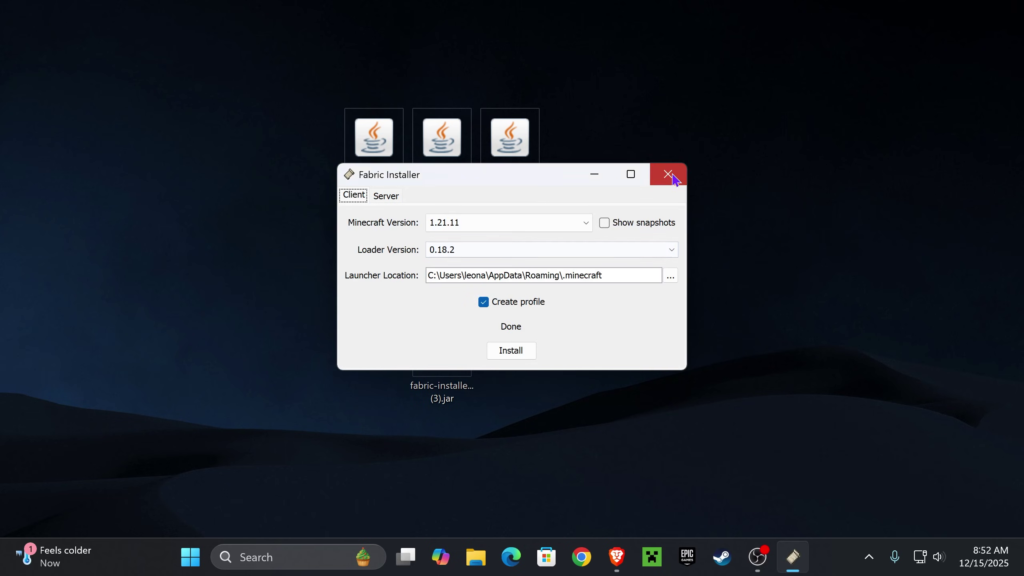
{"action": "left_click", "coordinate": [667, 174]}
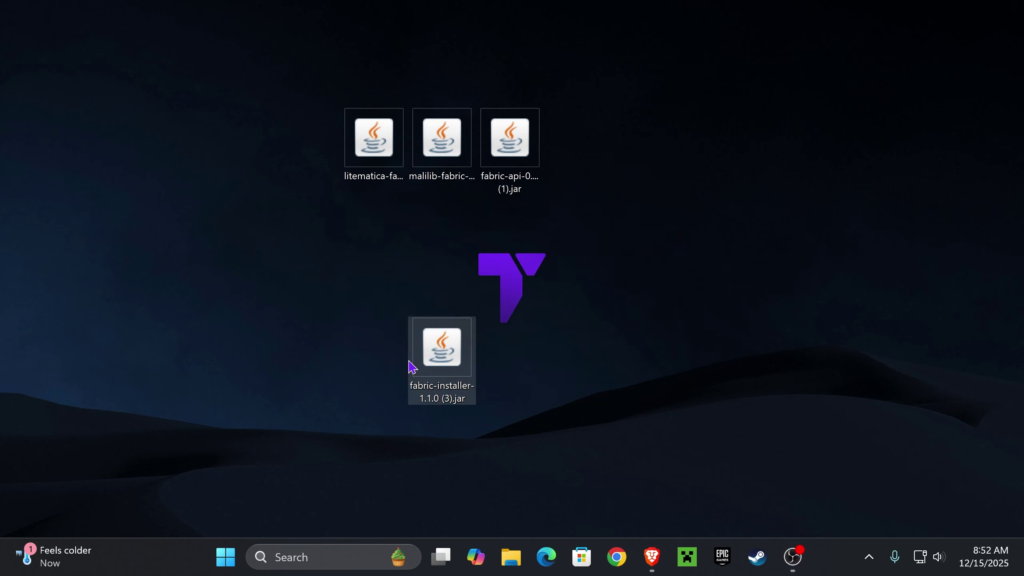
{"action": "key", "text": "Delete"}
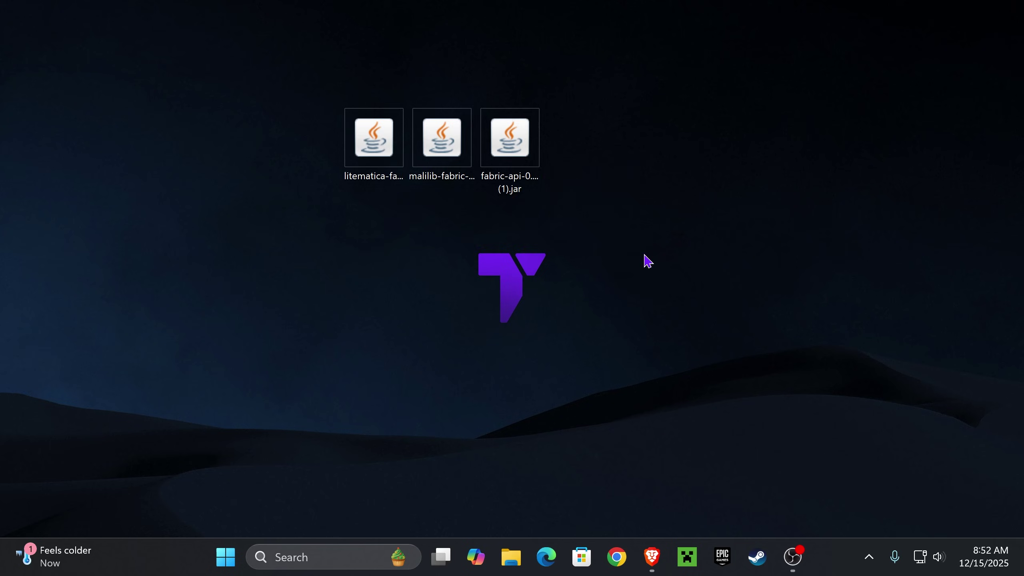
- Start the Minecraft Launcher from the taskbar
{"action": "left_click_drag", "start_coordinate": [648, 261], "coordinate": [341, 108]}
{"action": "left_click", "coordinate": [564, 241]}
{"action": "left_click", "coordinate": [689, 567]}
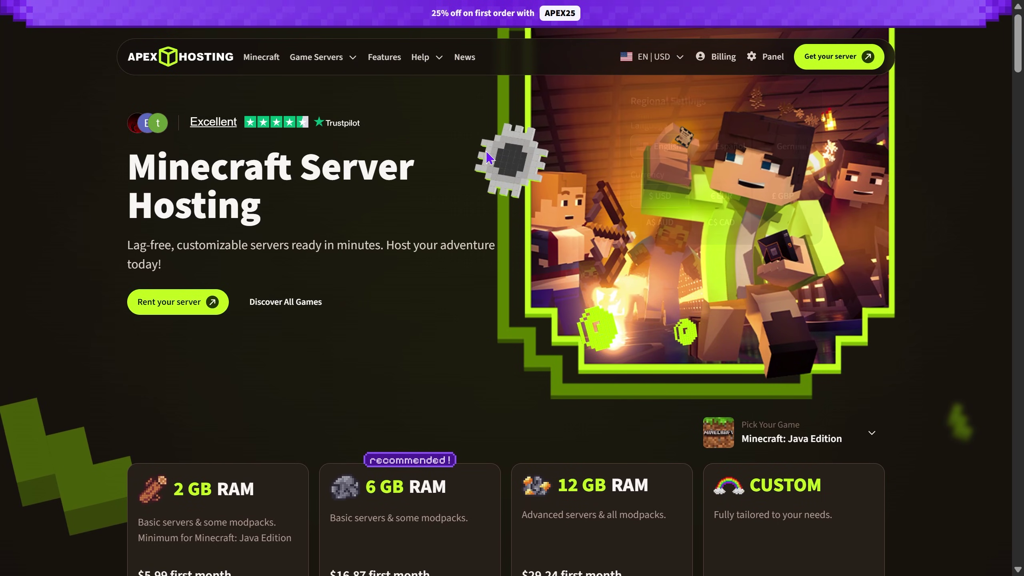
{"action": "scroll", "coordinate": [457, 224], "scroll_direction": "down", "scroll_amount": 15}
{"action": "scroll", "coordinate": [661, 230], "scroll_direction": "down", "scroll_amount": 20}
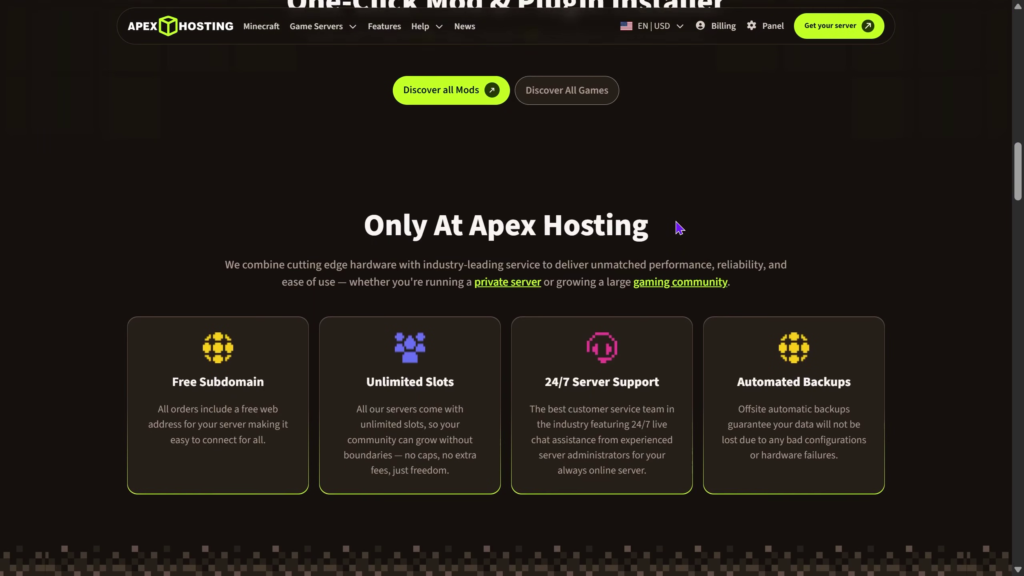
{"action": "scroll", "coordinate": [859, 261], "scroll_direction": "up", "scroll_amount": 15}
{"action": "scroll", "coordinate": [858, 258], "scroll_direction": "down", "scroll_amount": 15}
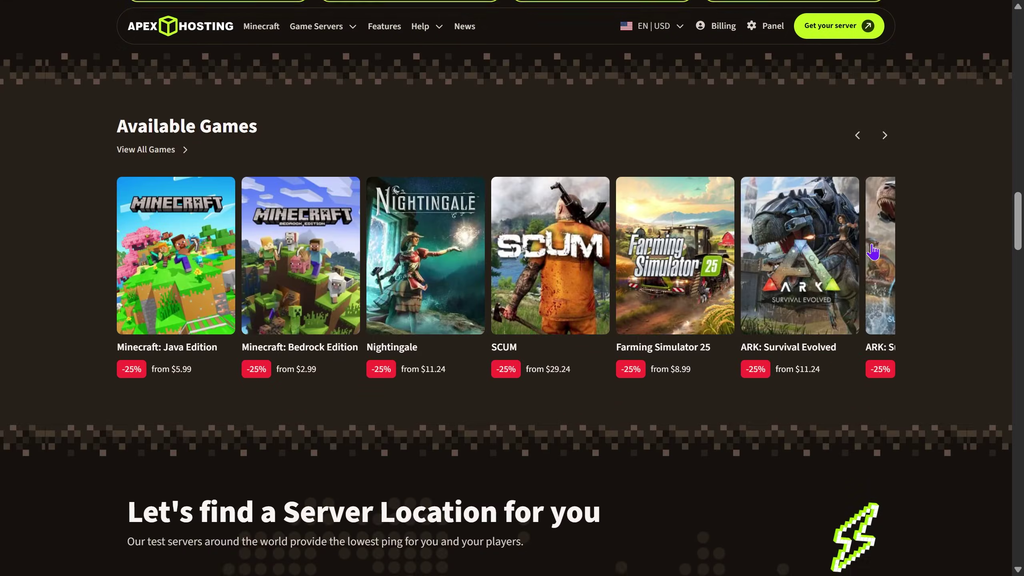
{"action": "scroll", "coordinate": [460, 121], "scroll_direction": "up", "scroll_amount": 3}
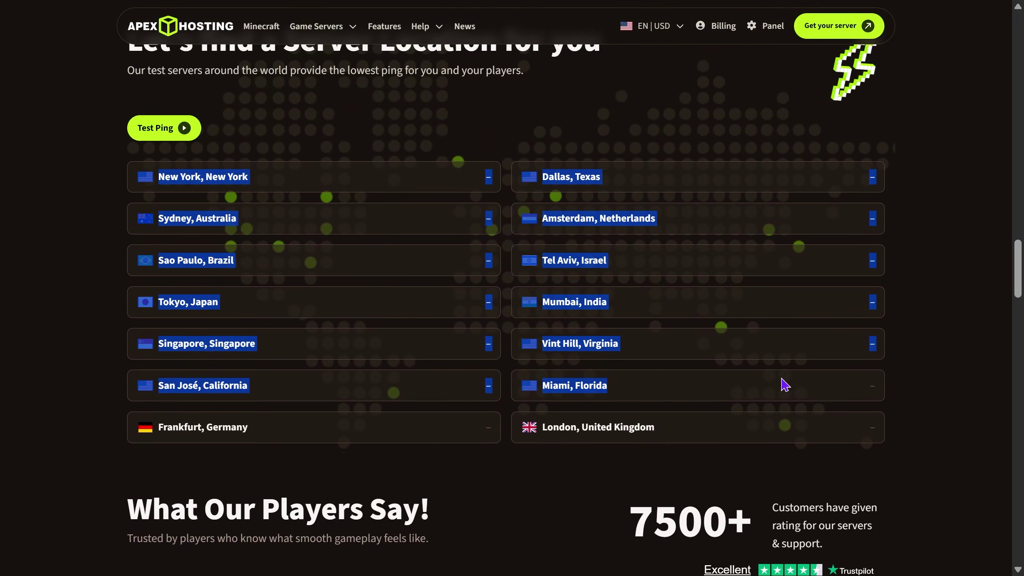
{"action": "scroll", "coordinate": [905, 393], "scroll_direction": "up", "scroll_amount": 10}
{"action": "scroll", "coordinate": [899, 381], "scroll_direction": "up", "scroll_amount": 10}
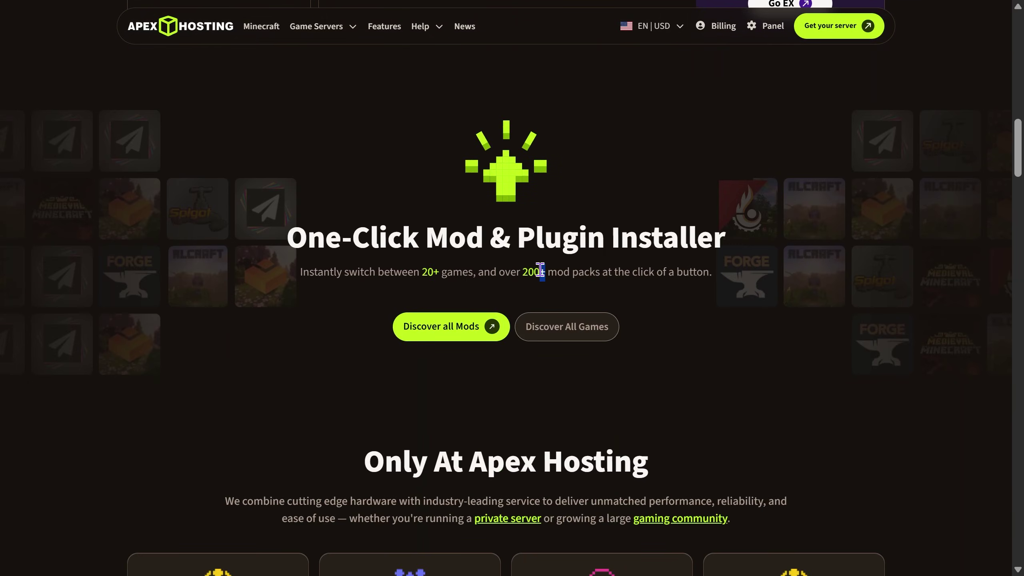
{"action": "double_click", "coordinate": [533, 271]}
{"action": "left_click", "coordinate": [619, 270]}
{"action": "left_click_drag", "start_coordinate": [284, 240], "coordinate": [795, 247]}
{"action": "scroll", "coordinate": [712, 346], "scroll_direction": "up", "scroll_amount": 10}
{"action": "scroll", "coordinate": [713, 346], "scroll_direction": "up", "scroll_amount": 5}
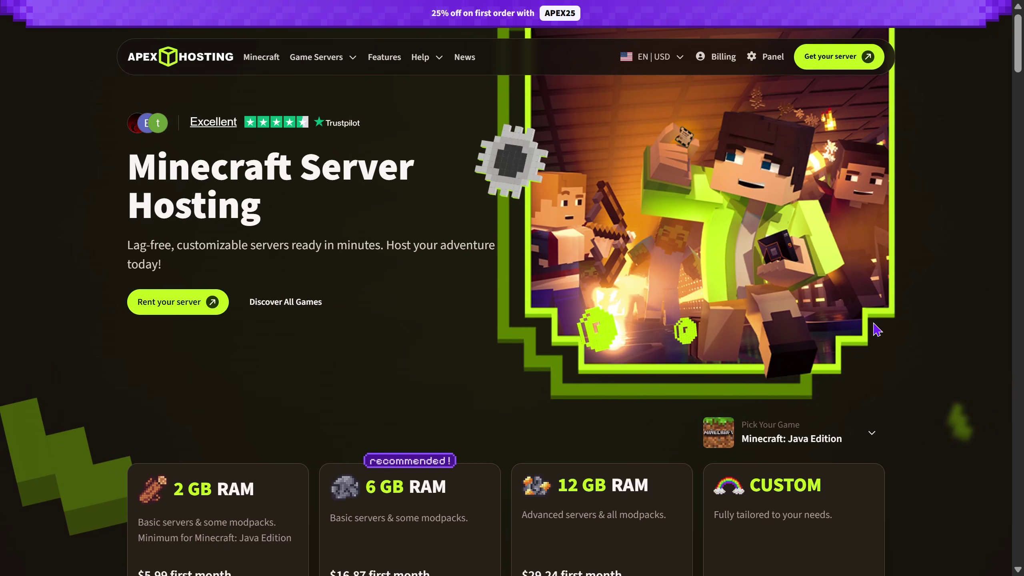
{"action": "scroll", "coordinate": [888, 325], "scroll_direction": "down", "scroll_amount": 4}
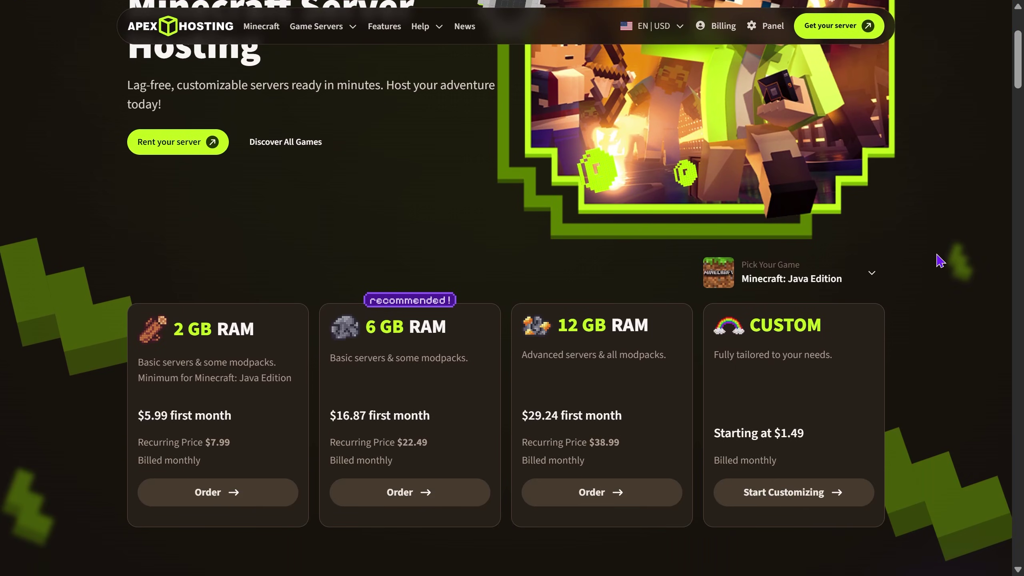
{"action": "scroll", "coordinate": [927, 259], "scroll_direction": "up", "scroll_amount": 5}
{"action": "scroll", "coordinate": [898, 259], "scroll_direction": "down", "scroll_amount": 5}
{"action": "scroll", "coordinate": [504, 226], "scroll_direction": "up", "scroll_amount": 2}
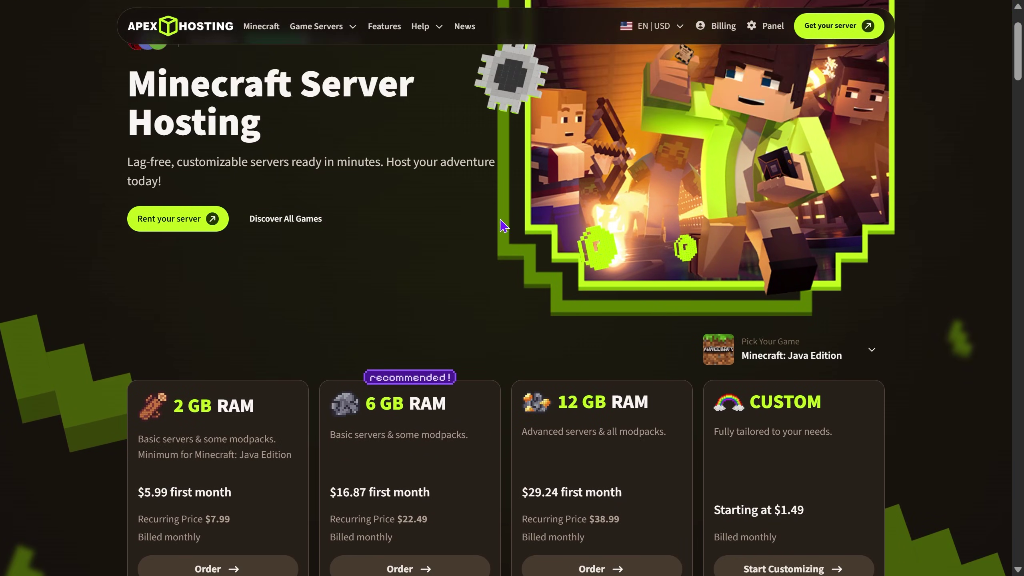
{"action": "scroll", "coordinate": [504, 226], "scroll_direction": "up", "scroll_amount": 2}
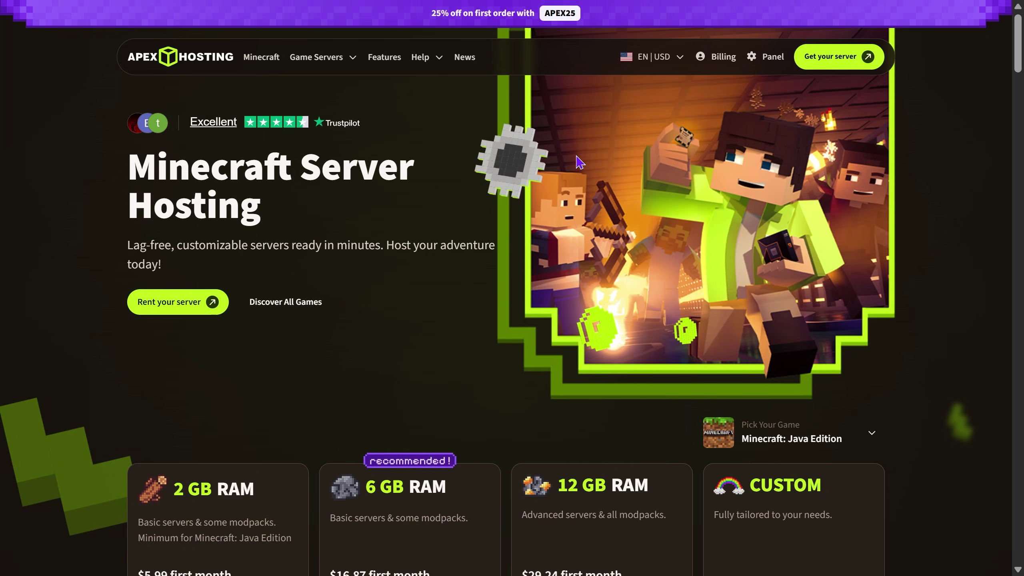
{"action": "scroll", "coordinate": [605, 161], "scroll_direction": "down", "scroll_amount": 4}
{"action": "scroll", "coordinate": [601, 39], "scroll_direction": "up", "scroll_amount": 4}
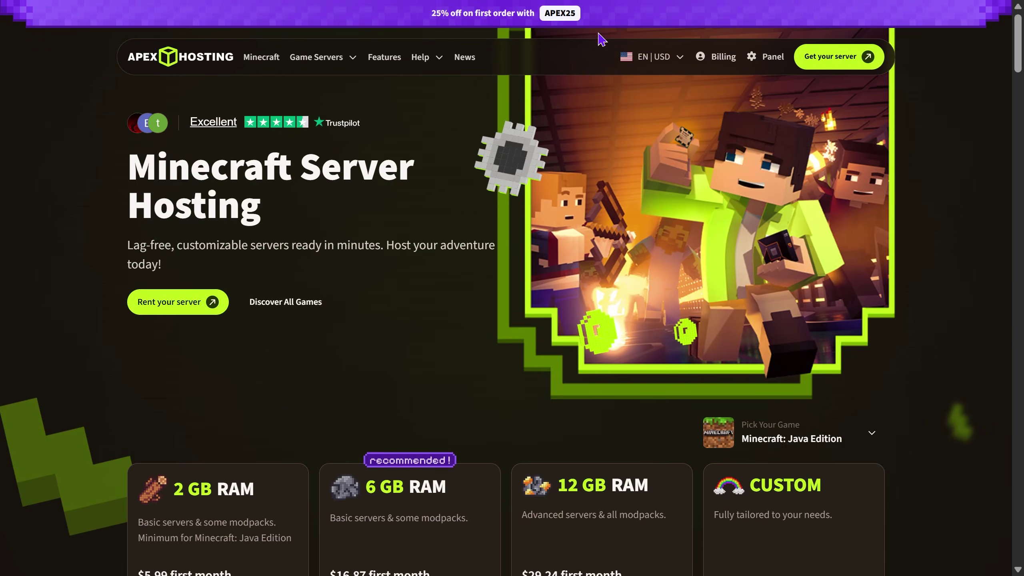
{"action": "scroll", "coordinate": [676, 197], "scroll_direction": "down", "scroll_amount": 7}
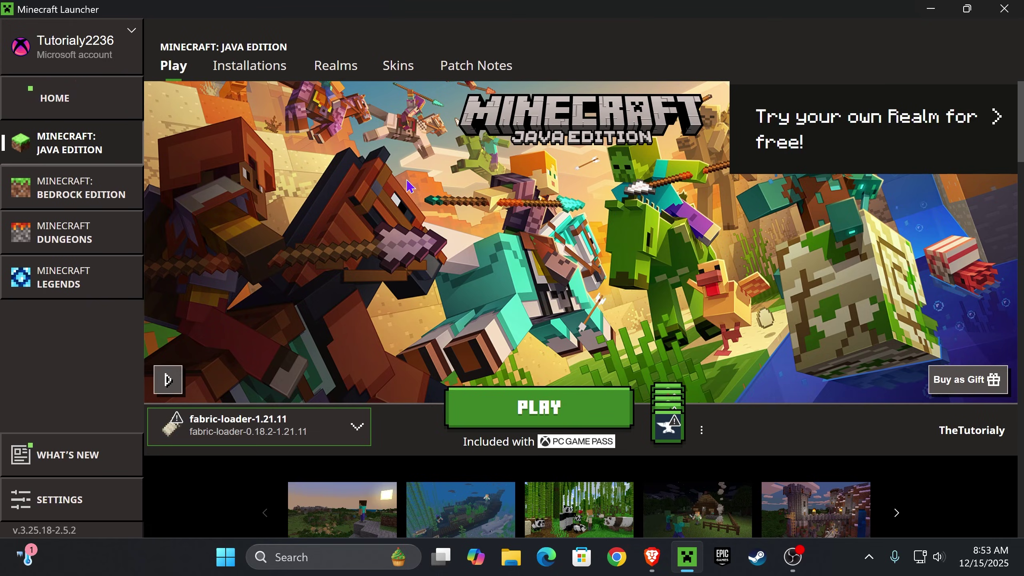
- Toggle the Modded filter in Installations, then open fabric-loader-1.21.11's .minecraft folder maximised
{"action": "mouse_move", "coordinate": [218, 441]}
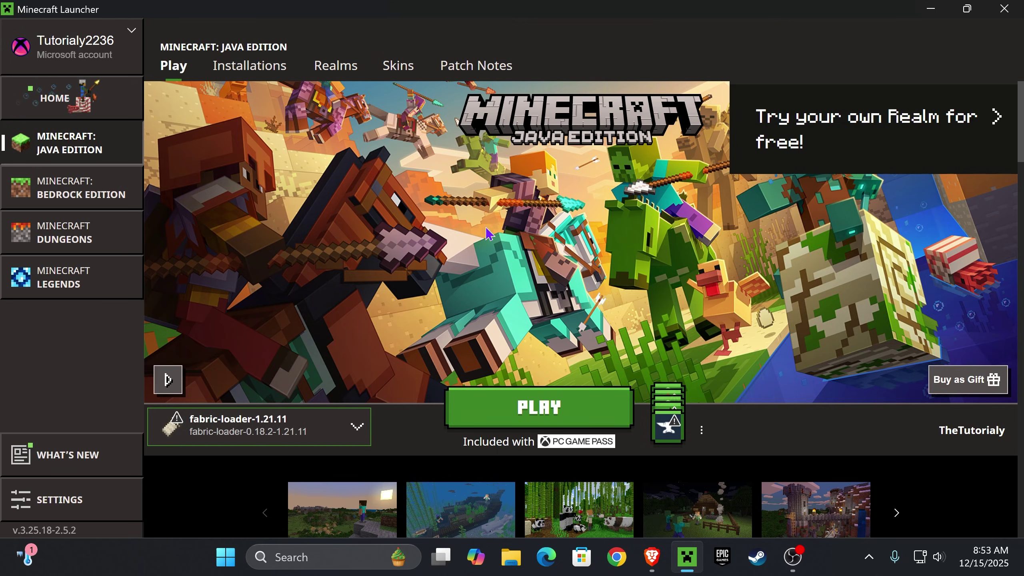
{"action": "left_click", "coordinate": [253, 68]}
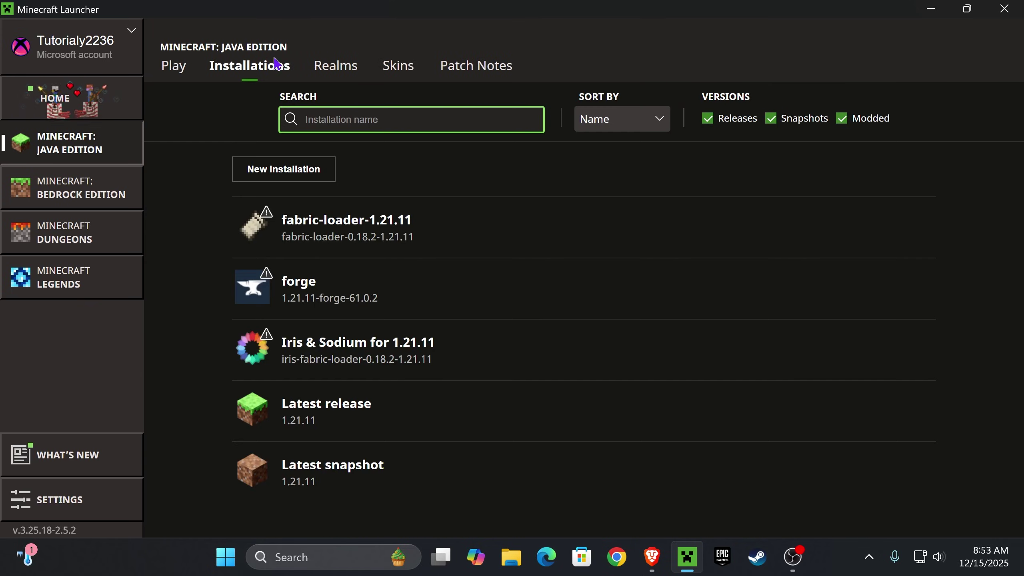
{"action": "left_click", "coordinate": [847, 123]}
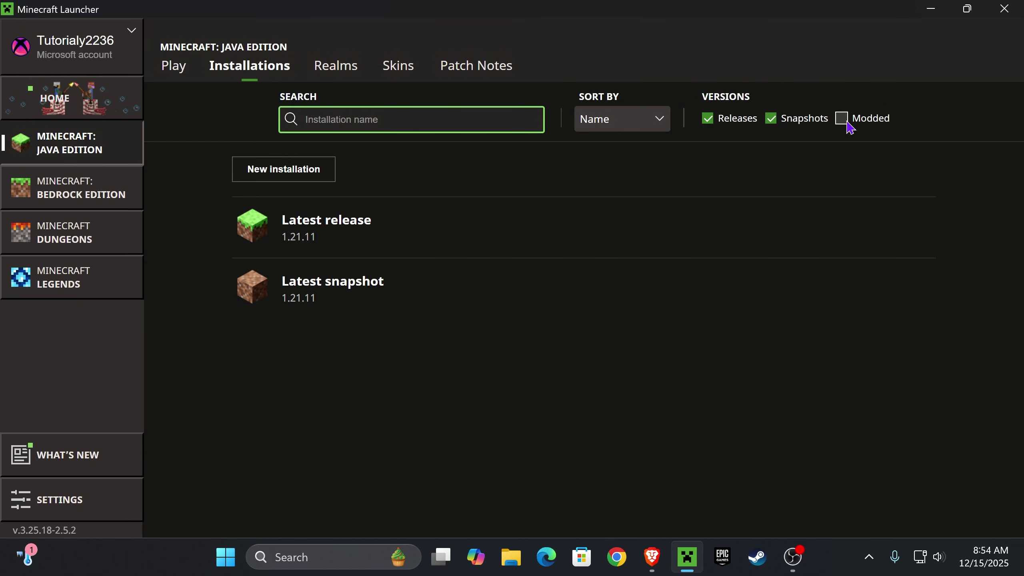
{"action": "left_click", "coordinate": [842, 119]}
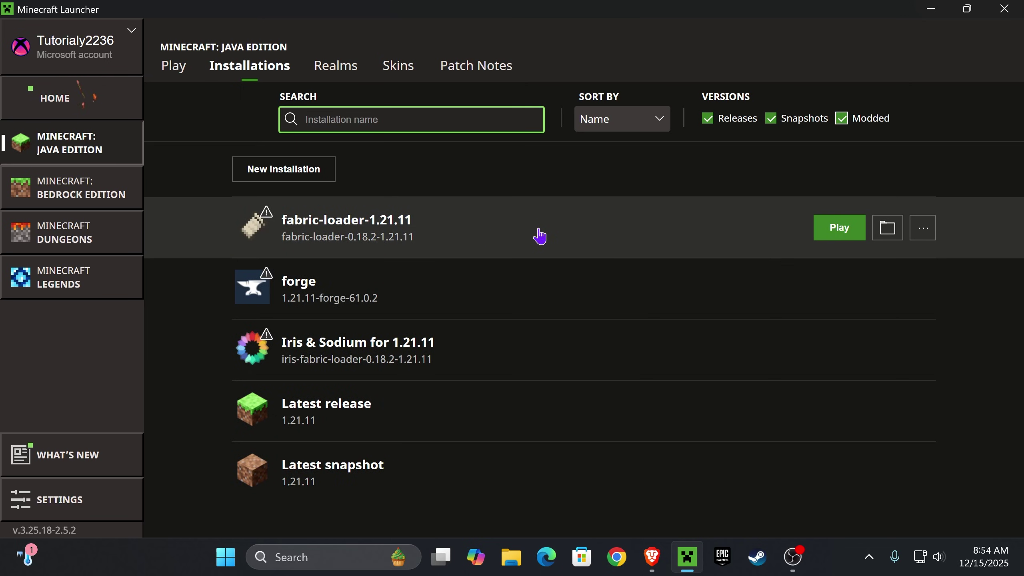
{"action": "left_click", "coordinate": [886, 236]}
{"action": "left_click", "coordinate": [866, 108]}
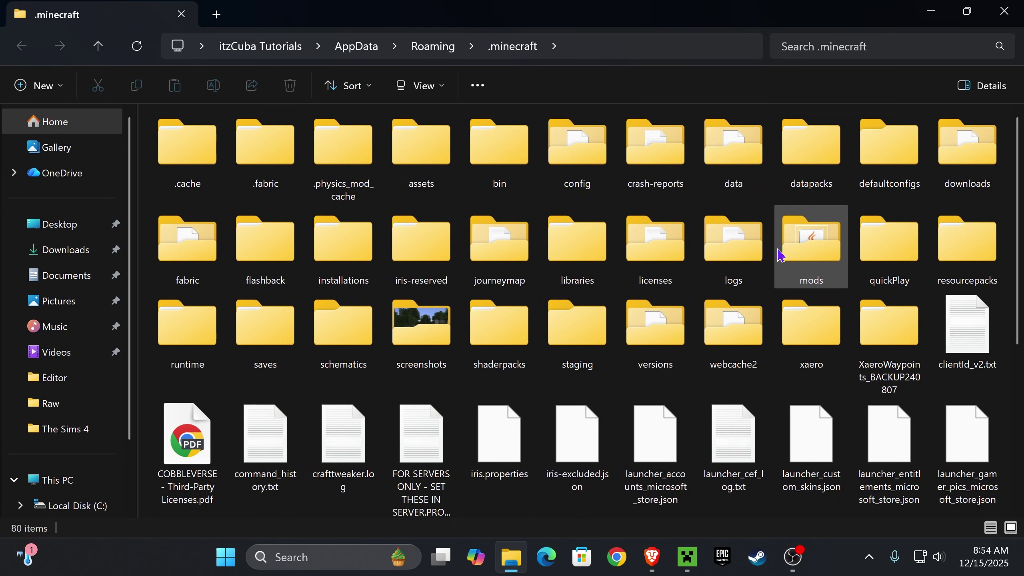
- Delete the old mods folder in .minecraft, then create and open a new empty mods folder
{"action": "left_click", "coordinate": [817, 277]}
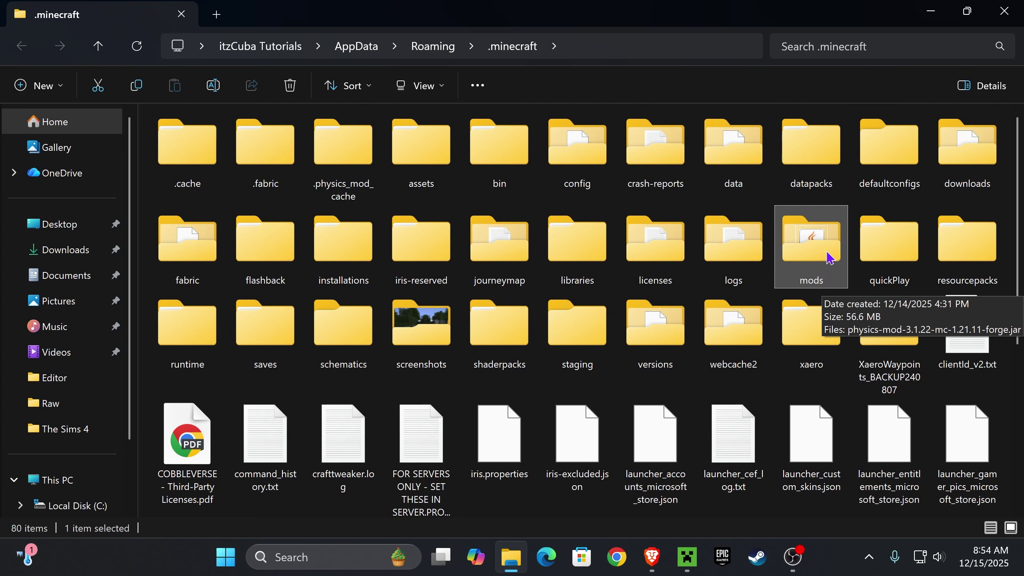
{"action": "key", "text": "Delete"}
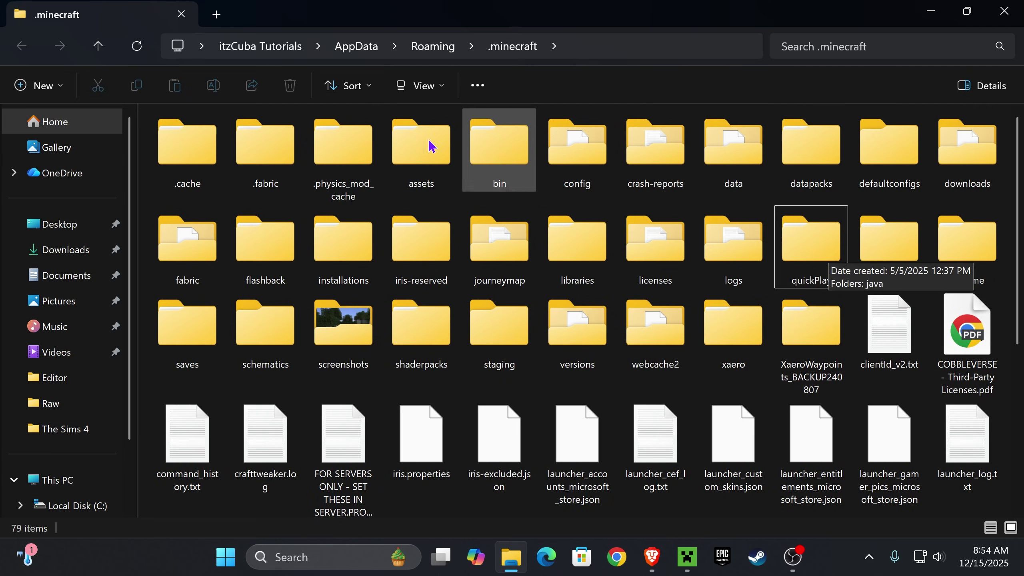
{"action": "left_click", "coordinate": [65, 93]}
{"action": "left_click", "coordinate": [69, 122]}
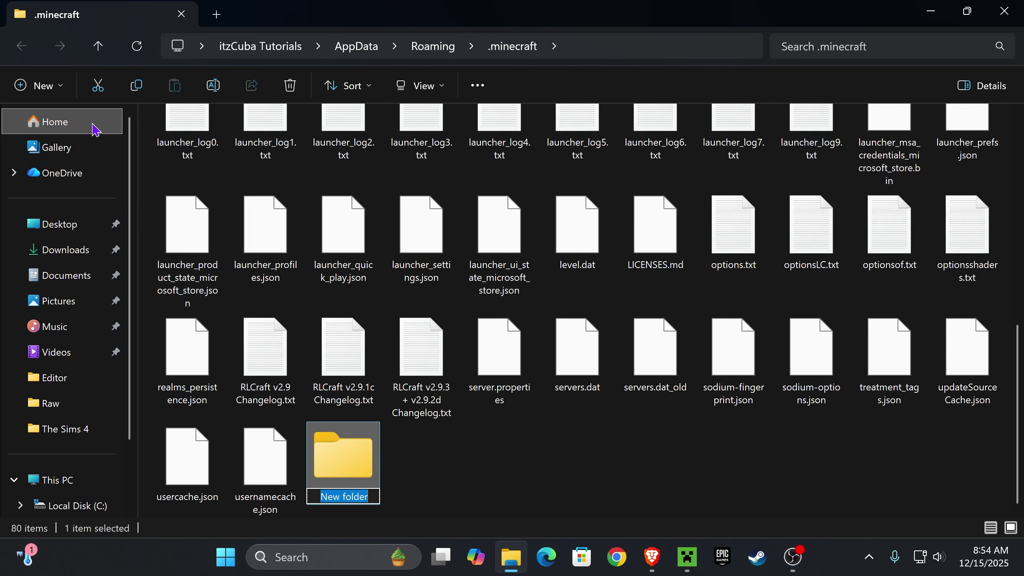
{"action": "type", "text": "mods"}
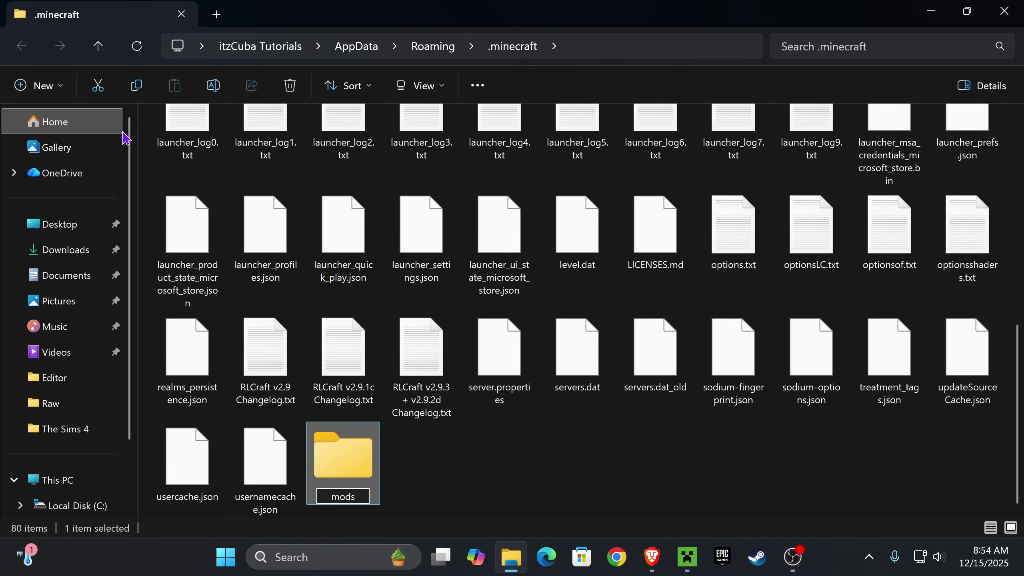
{"action": "left_click", "coordinate": [489, 450]}
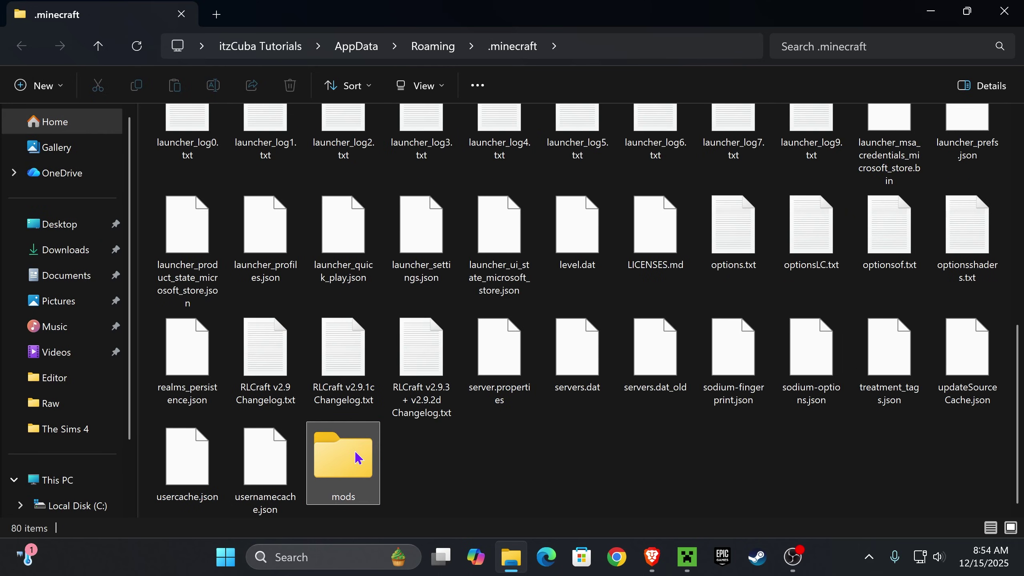
{"action": "double_click", "coordinate": [358, 458]}
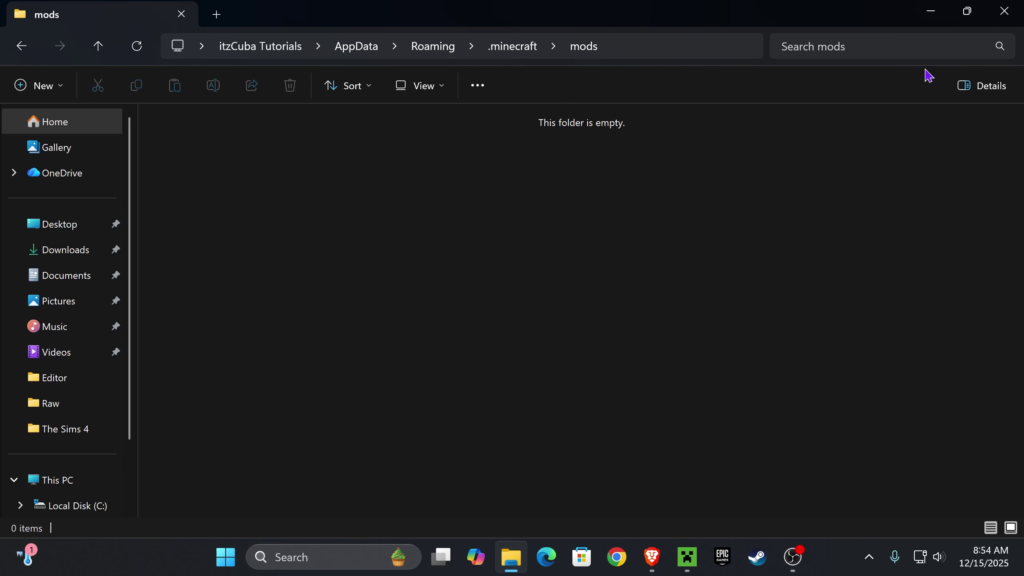
- Minimise Explorer and the launcher, then select the three mod jars on the desktop
{"action": "left_click", "coordinate": [931, 11]}
{"action": "left_click", "coordinate": [929, 9]}
{"action": "left_click_drag", "start_coordinate": [682, 171], "coordinate": [377, 195]}
- Move the Litematica, MaLiLib and Fabric API .jar files from the desktop into the .minecraft mods folder
{"action": "left_click", "coordinate": [514, 184]}
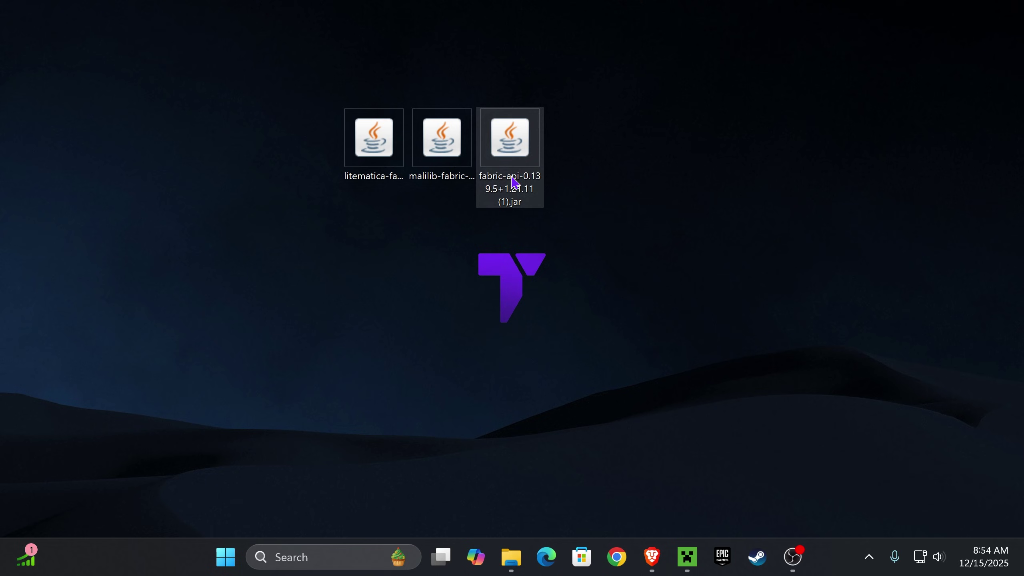
{"action": "left_click", "coordinate": [511, 557]}
{"action": "left_click_drag", "start_coordinate": [663, 30], "coordinate": [508, 292]}
{"action": "left_click_drag", "start_coordinate": [674, 92], "coordinate": [440, 439]}
{"action": "left_click_drag", "start_coordinate": [498, 286], "coordinate": [581, 103]}
{"action": "left_click", "coordinate": [701, 301]}
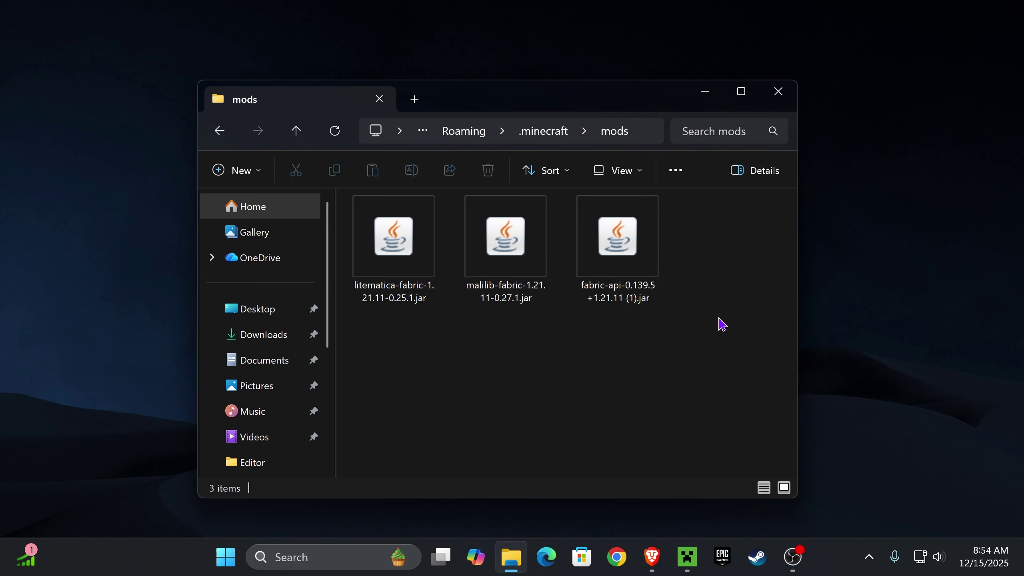
- Close the mods folder and launch the fabric-loader-1.21.11 installation from the Minecraft Launcher
{"action": "left_click", "coordinate": [778, 91]}
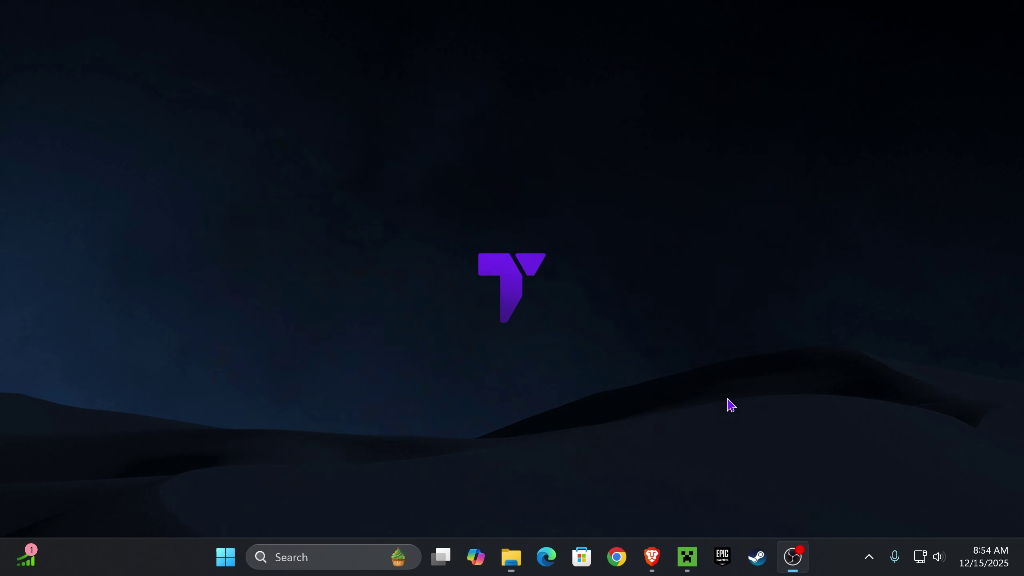
{"action": "left_click", "coordinate": [687, 557]}
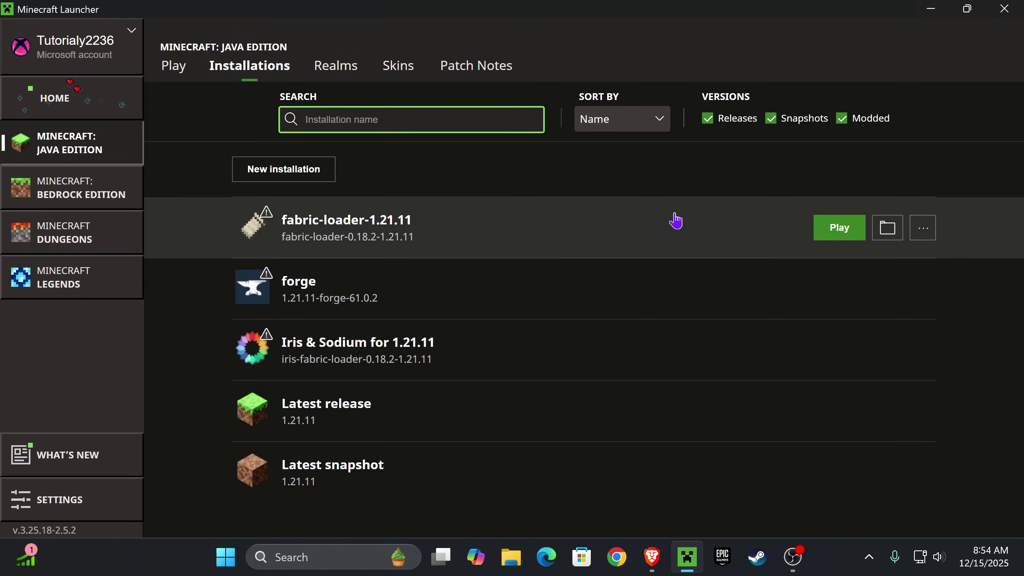
{"action": "left_click", "coordinate": [846, 228]}
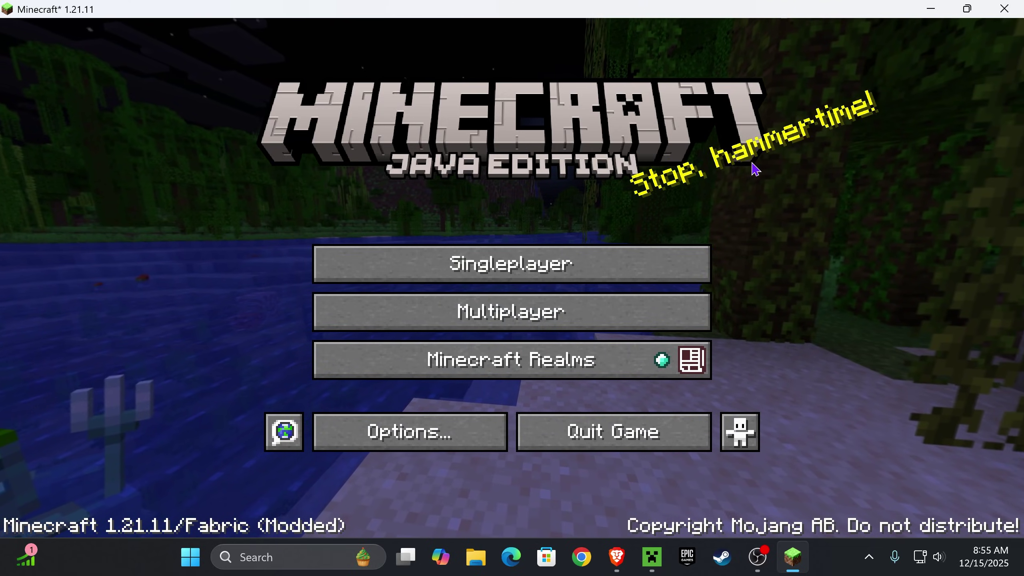
- Load the most recent singleplayer New World and walk through the forest in third-person view, collecting items
{"action": "left_click", "coordinate": [612, 263]}
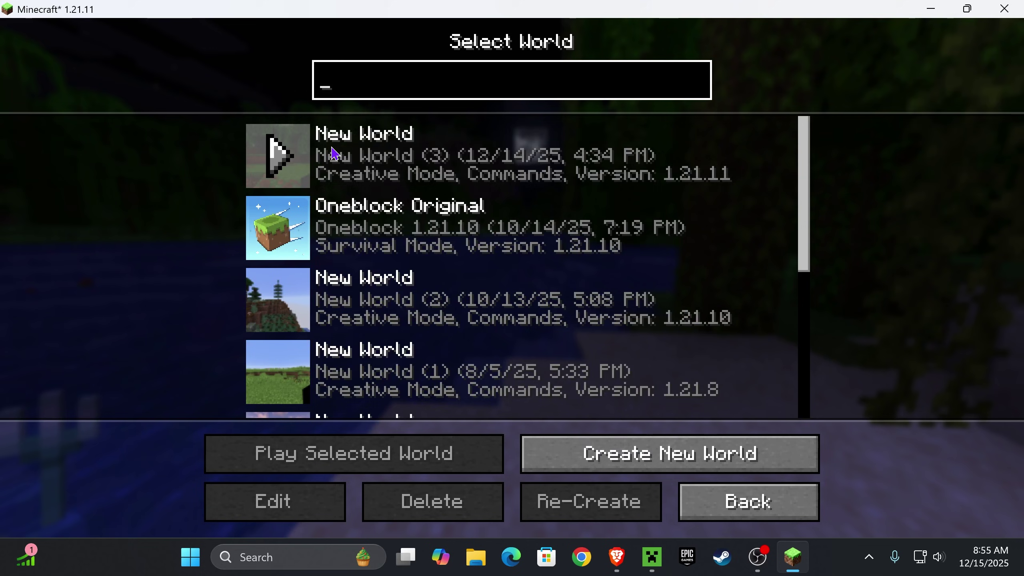
{"action": "left_click", "coordinate": [291, 159]}
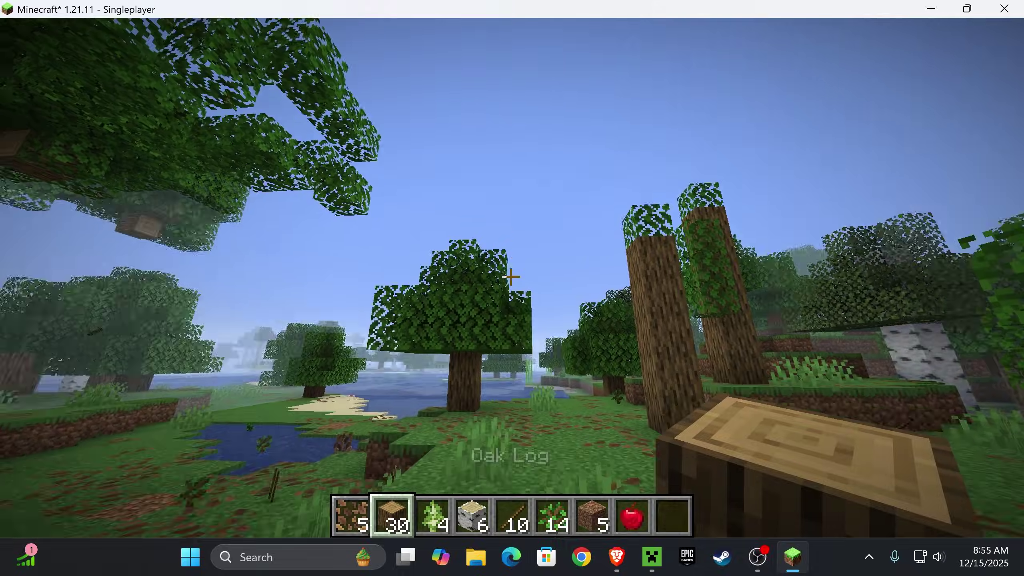
{"action": "key", "text": "w"}
{"action": "key", "text": "F5"}
{"action": "key", "text": "F5"}
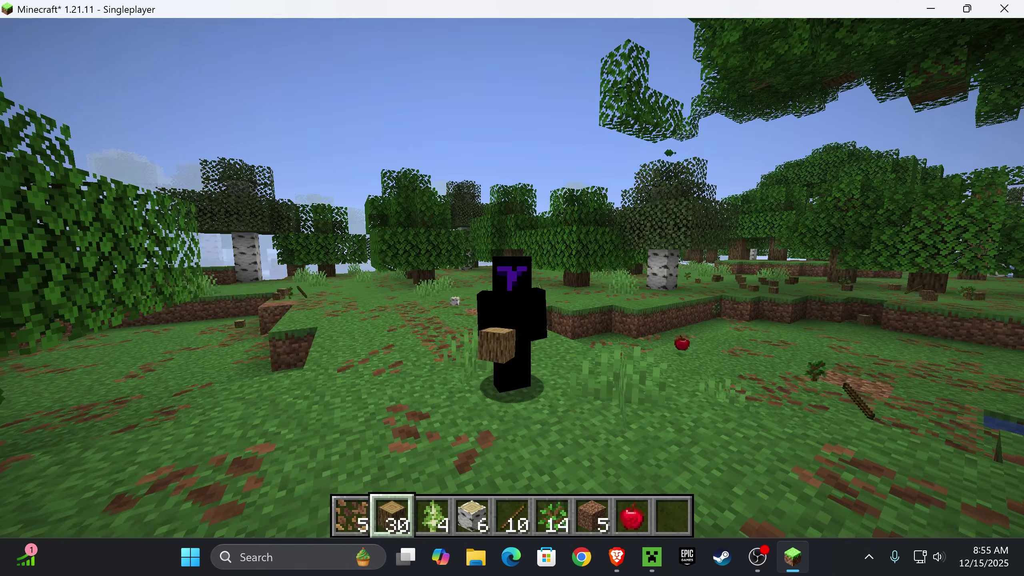
{"action": "key", "text": "w"}
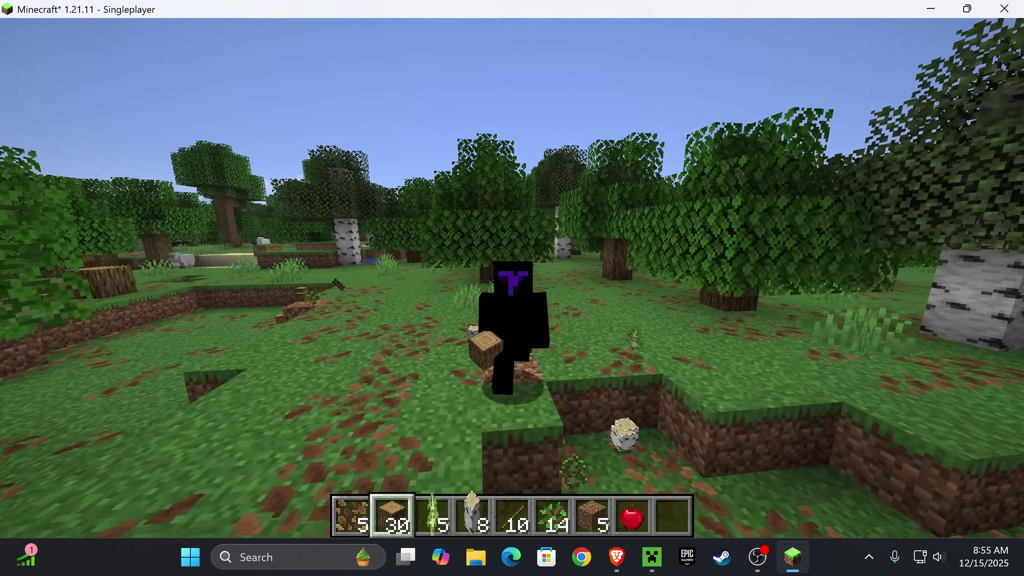
{"action": "key", "text": "w"}
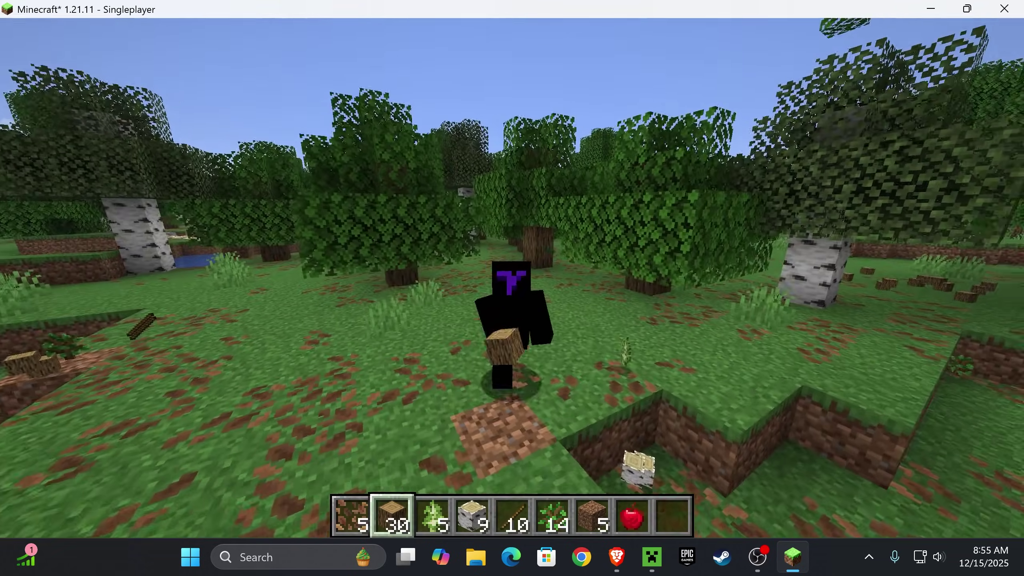
{"action": "key", "text": "w"}
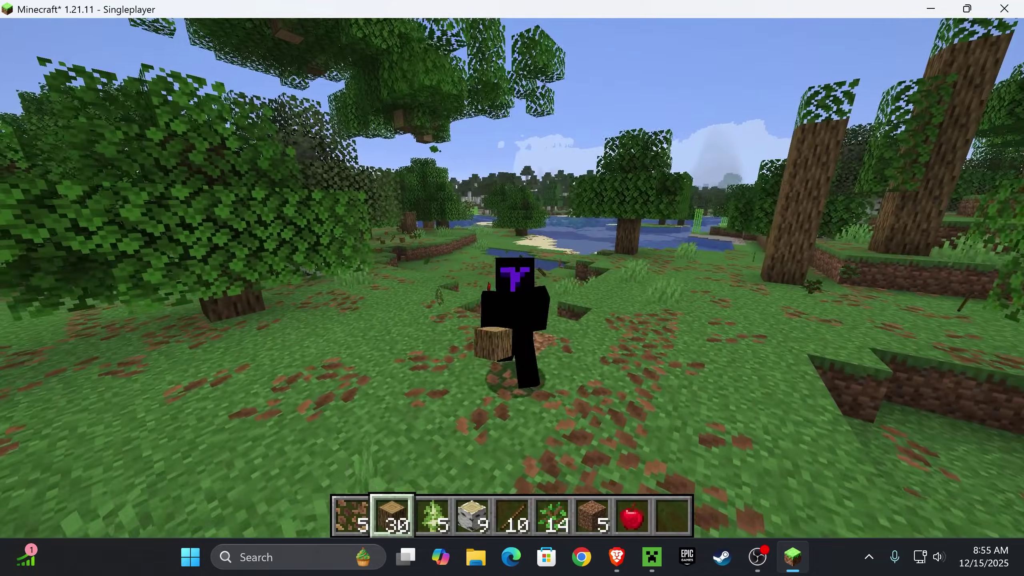
{"action": "key", "text": "w"}
{"action": "key", "text": "w"}
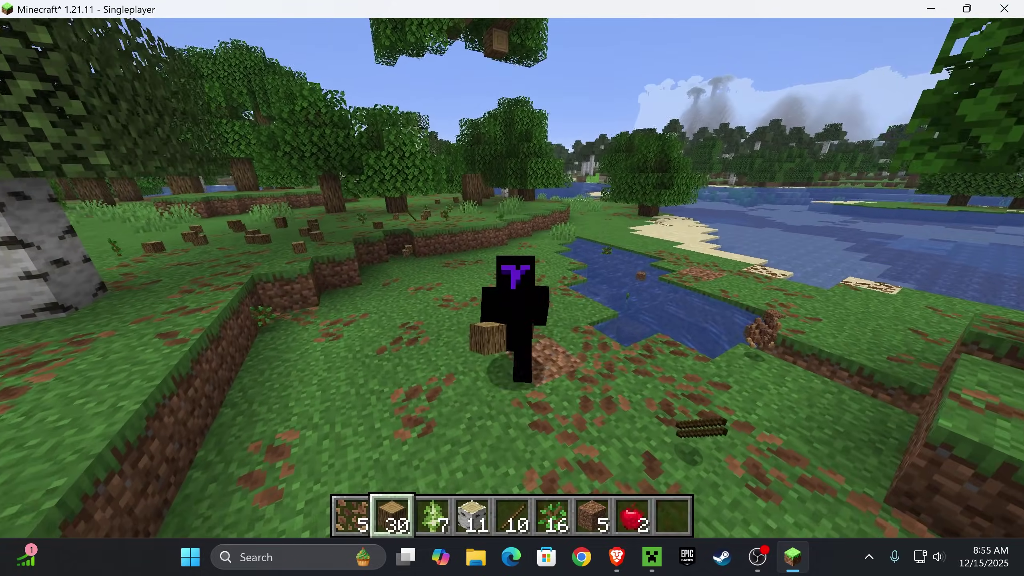